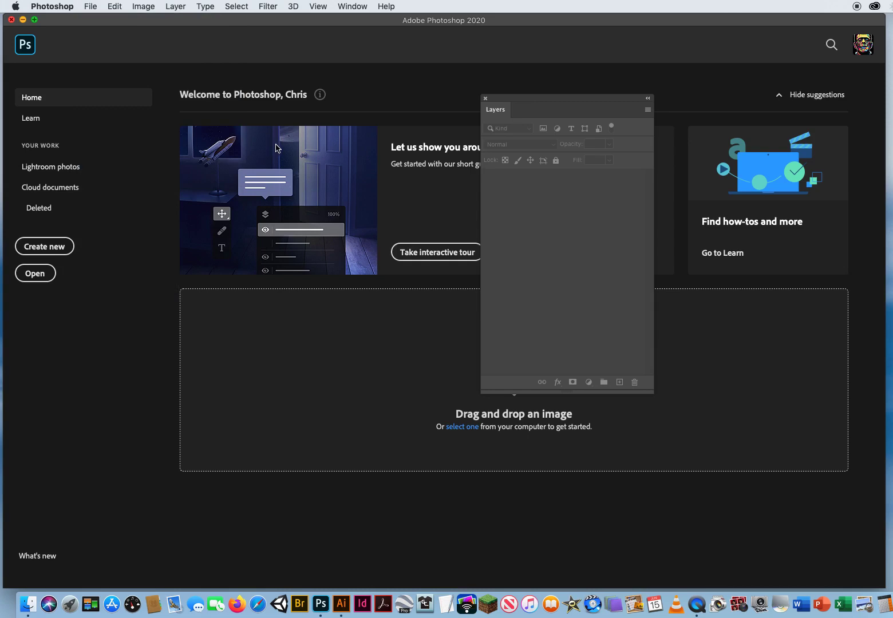
- Open 1 ReplaceBkgd.jpg from the 2 Quick Select Bkgds folder and duplicate its Background layer
key(super+o)
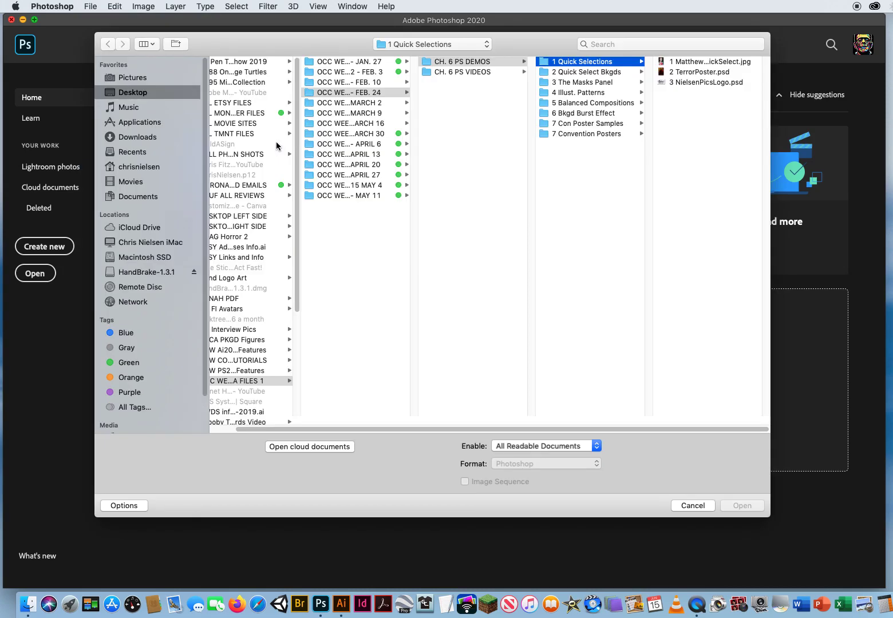
click(578, 73)
click(683, 63)
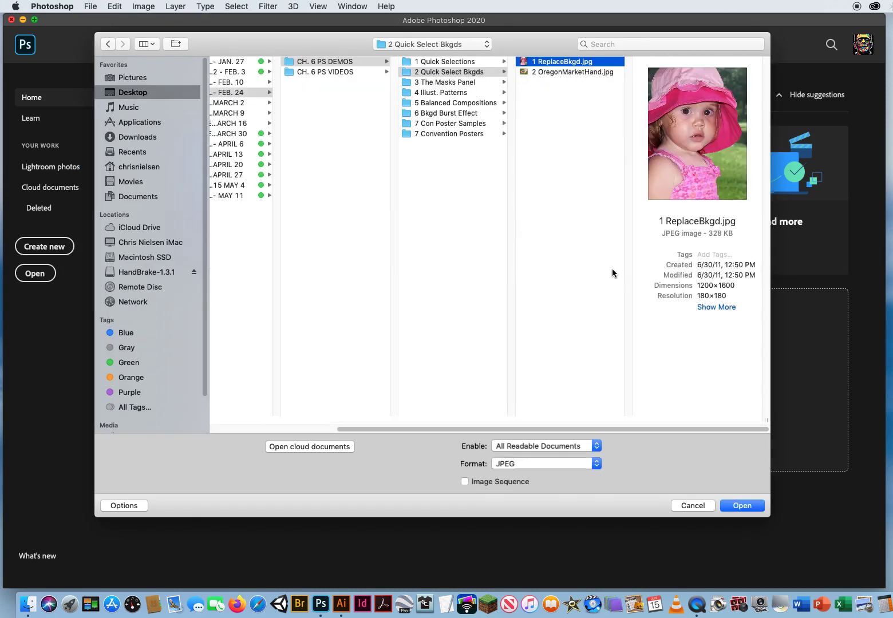
click(741, 506)
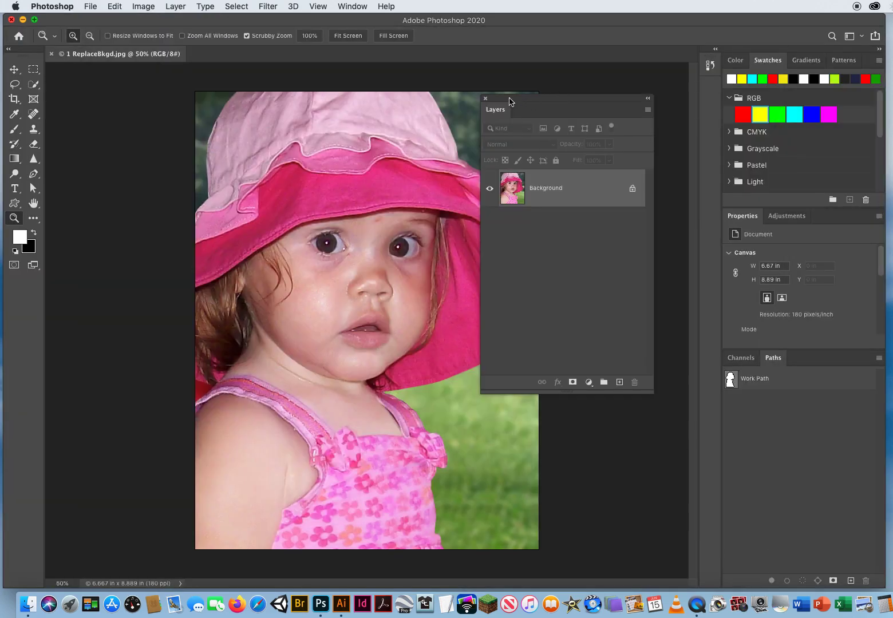
drag(509, 101, 608, 89)
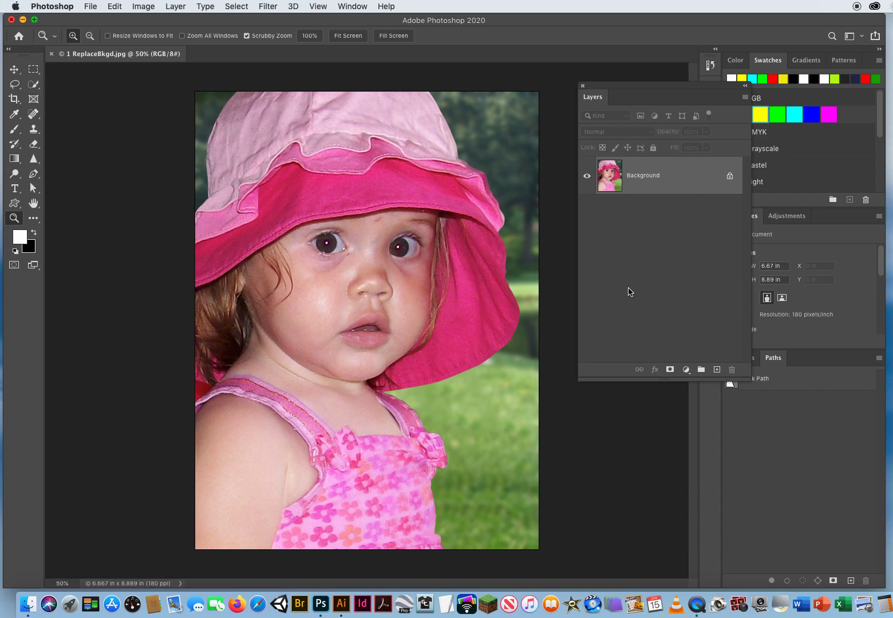
key(super+j)
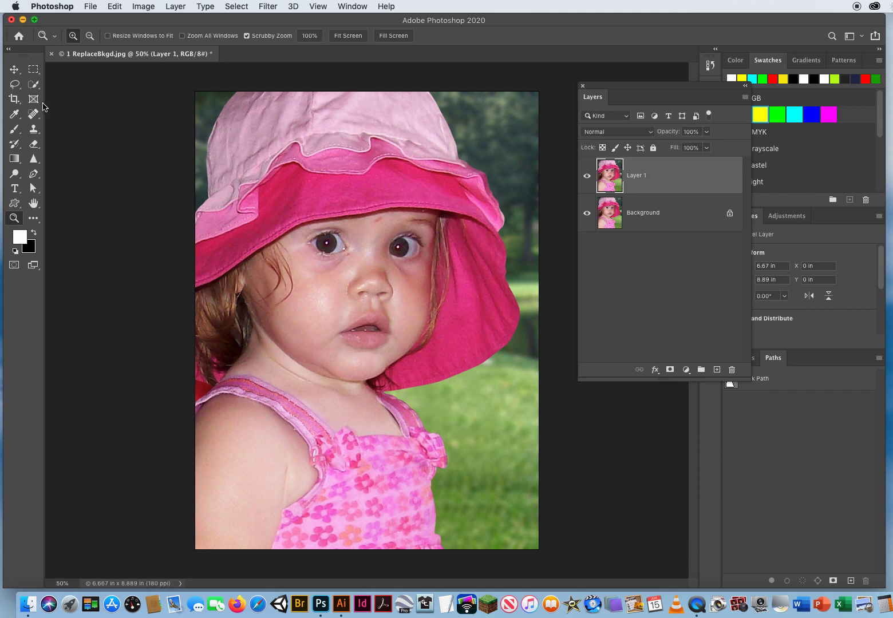
- Select the whole child, including hat, hair and dress, with the Quick Selection Tool, and invert the selection to the scenery
click(35, 85)
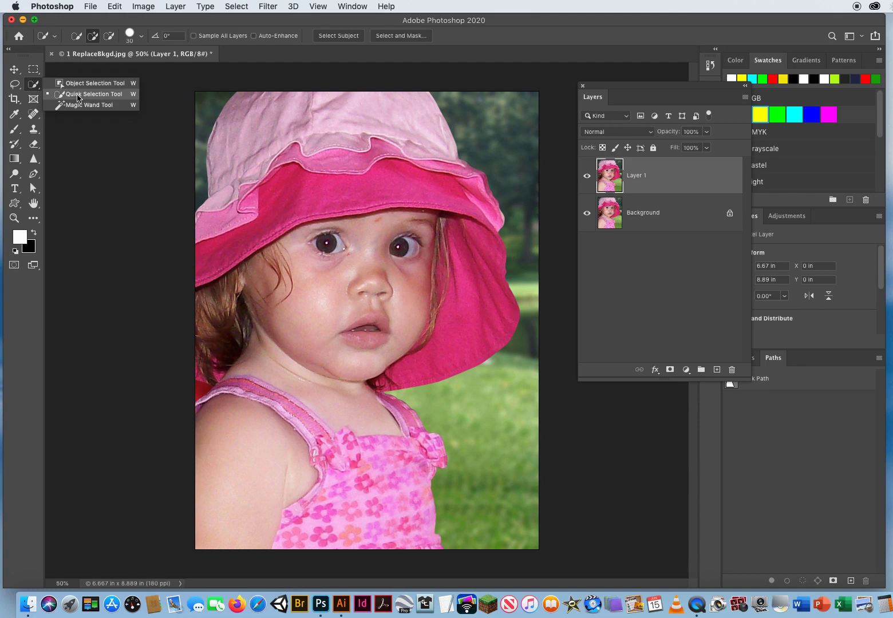
click(77, 98)
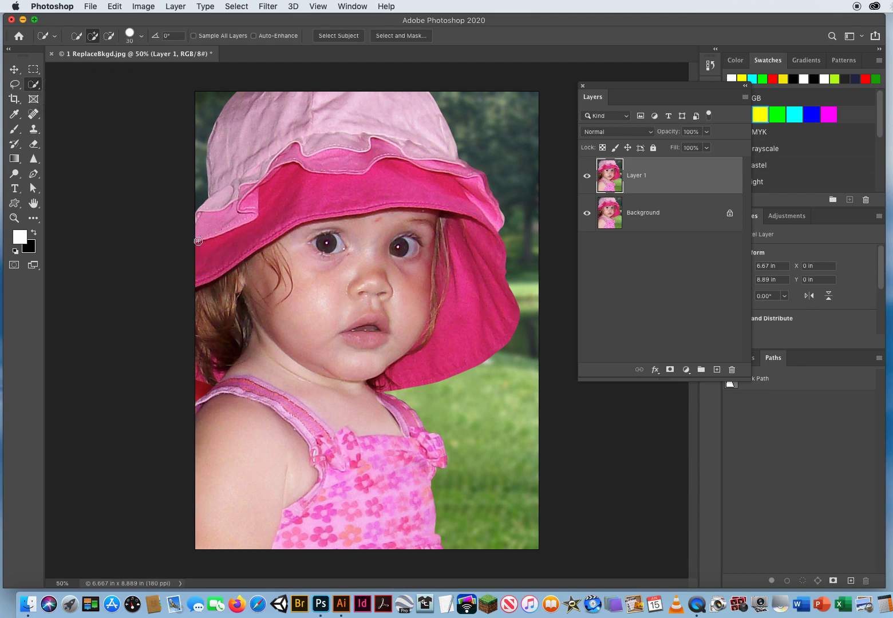
click(208, 220)
mouse_move(208, 220)
mouse_down()
mouse_move(246, 123)
mouse_move(286, 106)
mouse_move(353, 104)
mouse_move(407, 126)
mouse_move(490, 217)
mouse_move(478, 287)
mouse_move(426, 344)
mouse_move(328, 183)
mouse_up()
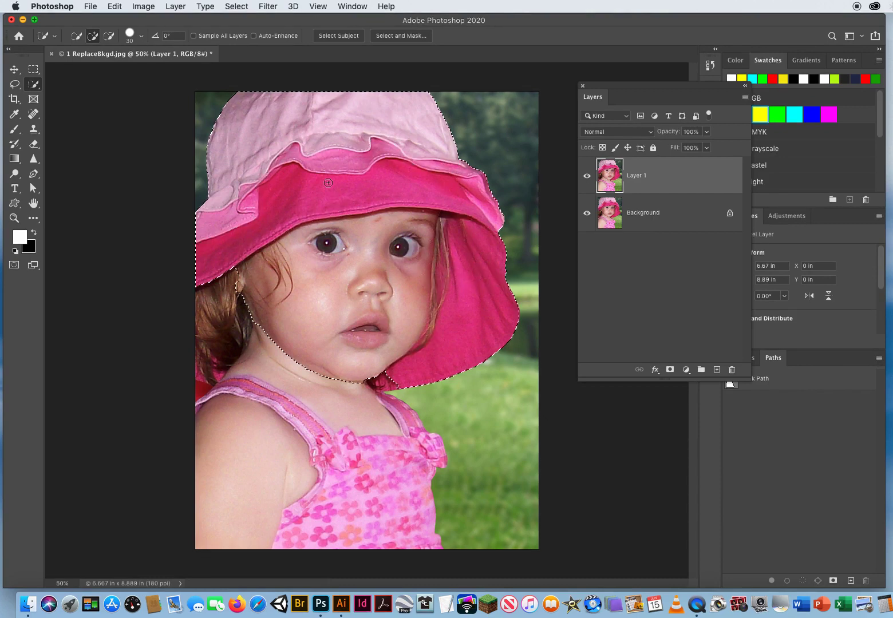
mouse_move(269, 305)
mouse_down()
mouse_move(228, 347)
mouse_move(215, 407)
mouse_move(271, 439)
mouse_move(277, 476)
mouse_move(310, 499)
mouse_move(374, 516)
mouse_up()
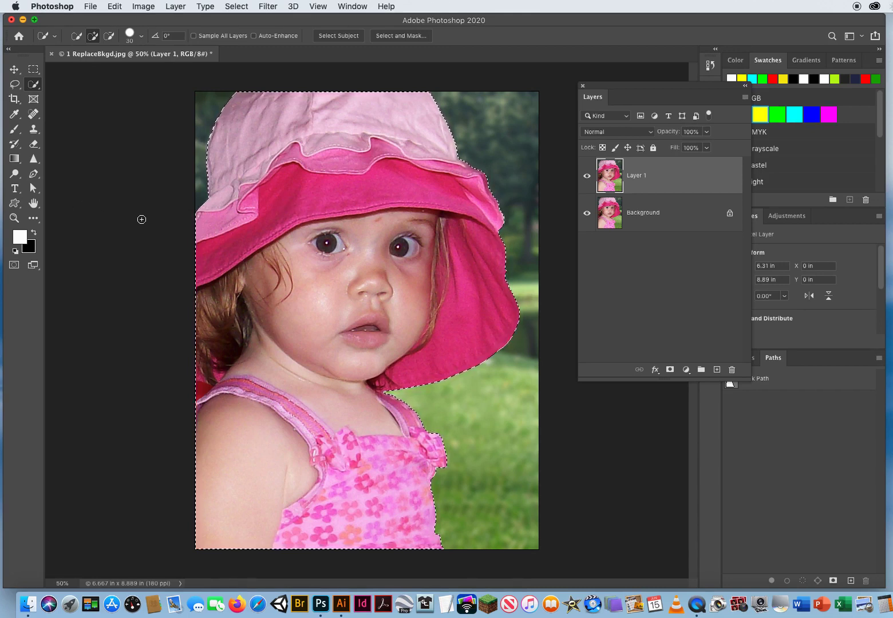
click(236, 7)
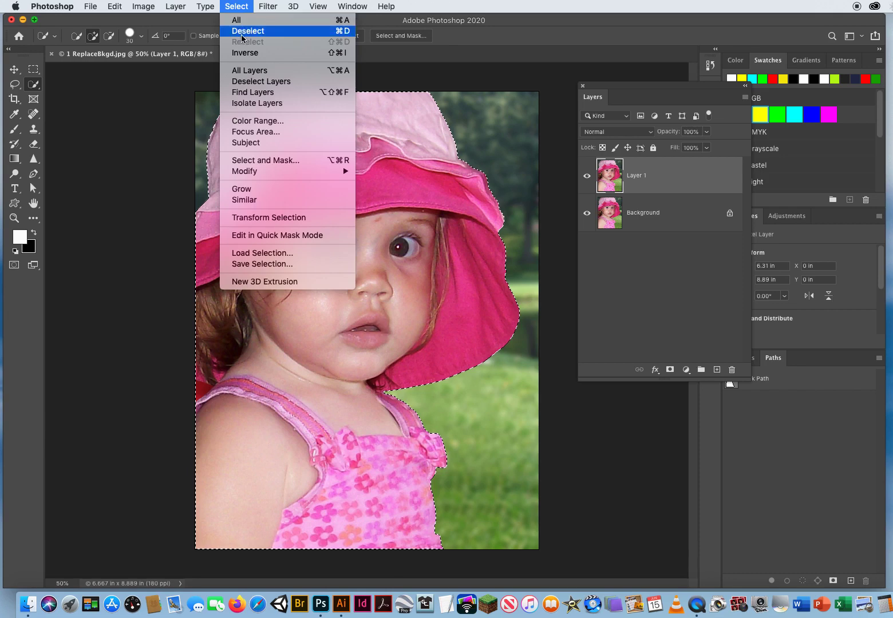
click(242, 53)
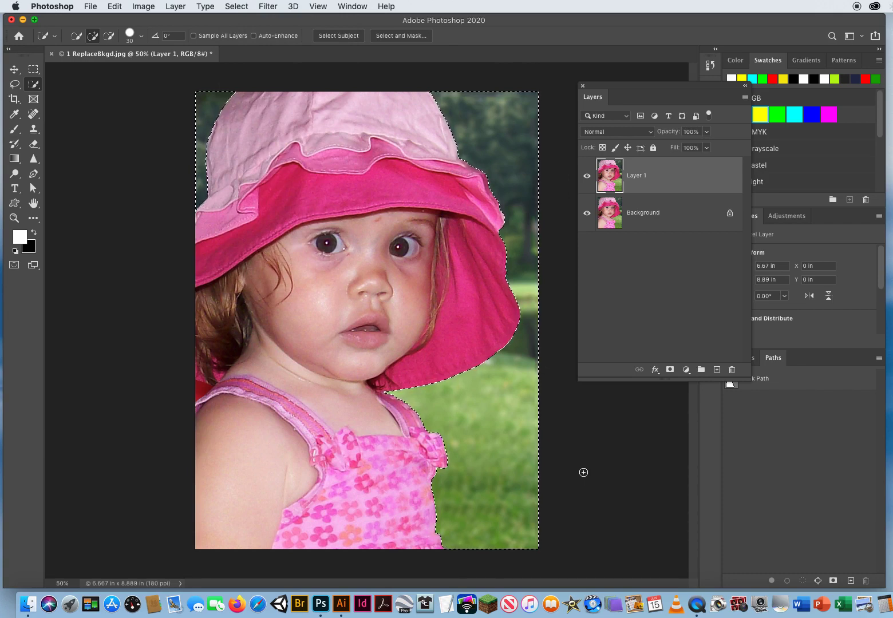
- Apply a Black & White adjustment to the selected scenery with Greens at 81% and Yellows at 110%, then deselect
click(140, 6)
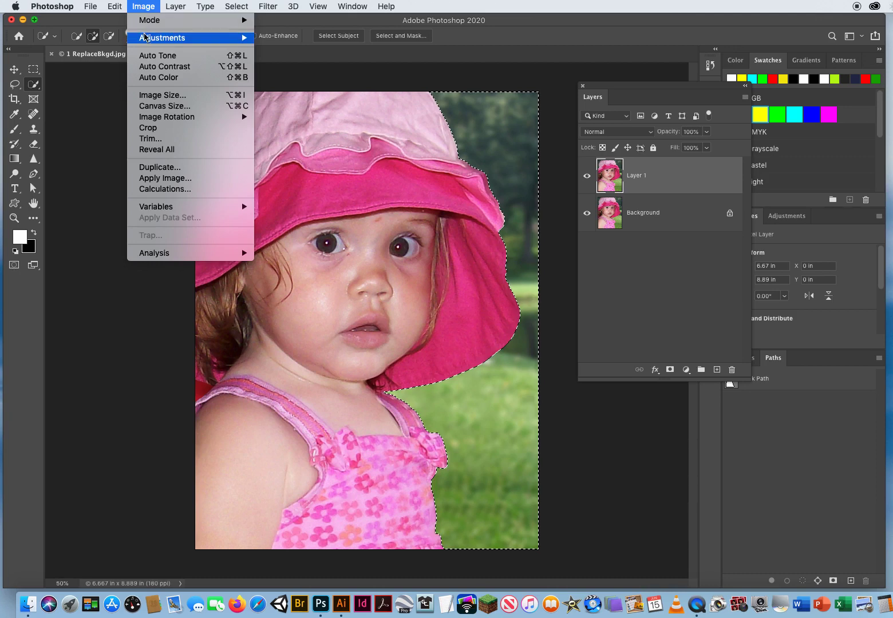
mouse_move(145, 40)
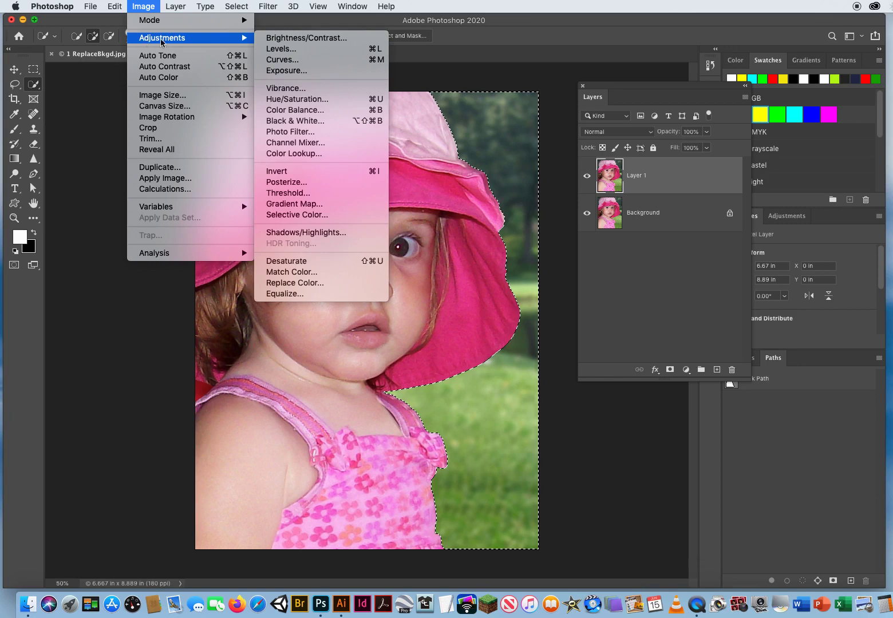
click(307, 122)
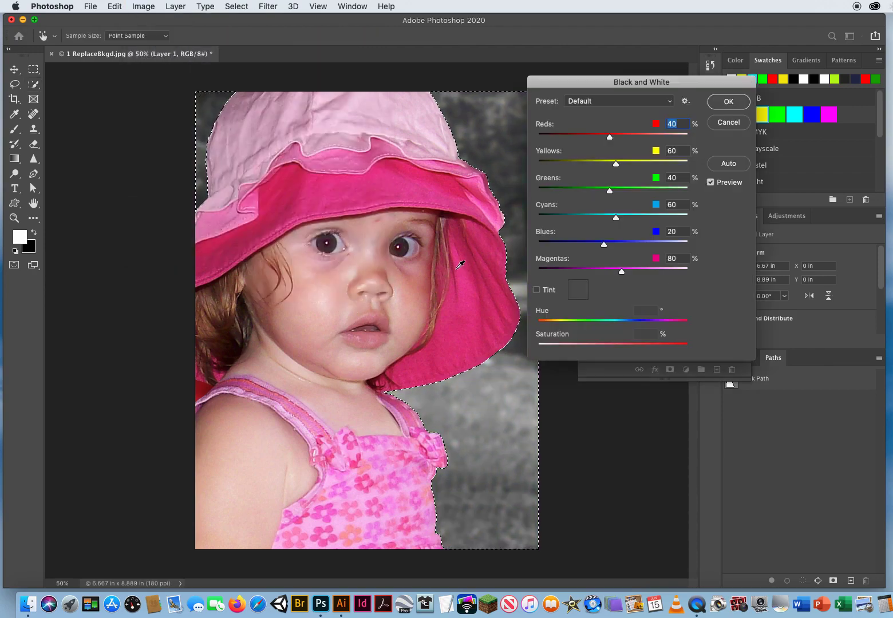
drag(567, 85, 610, 145)
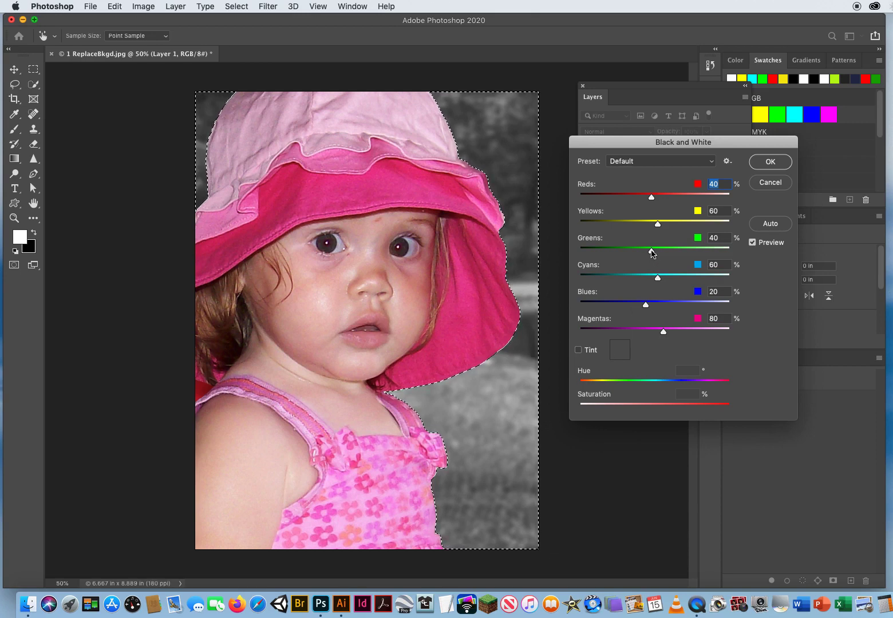
drag(653, 253, 673, 224)
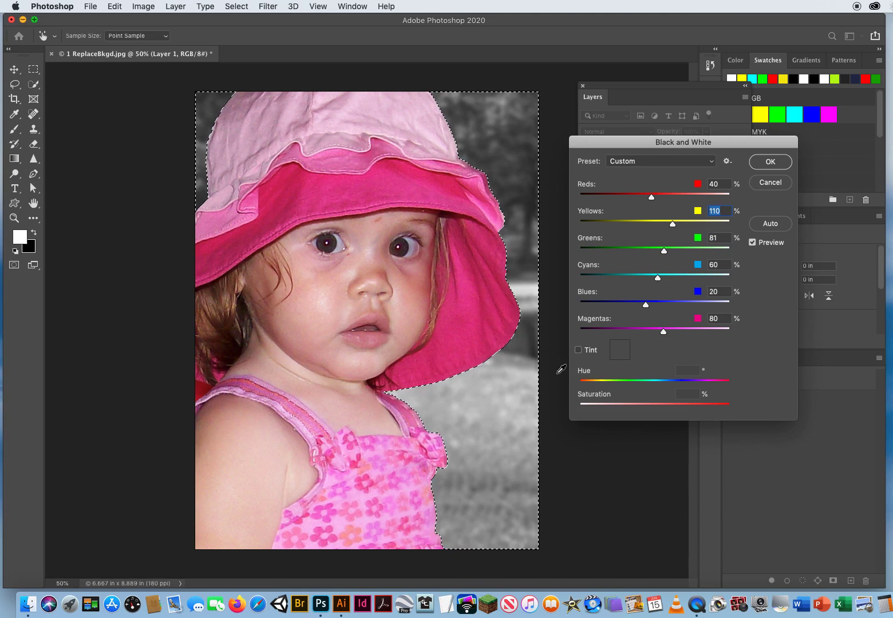
click(767, 162)
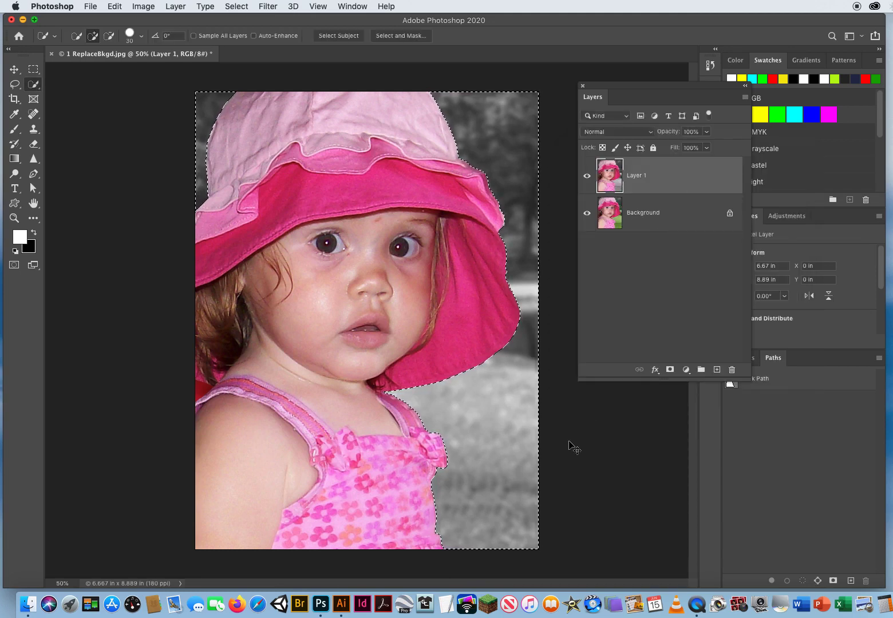
key(super+d)
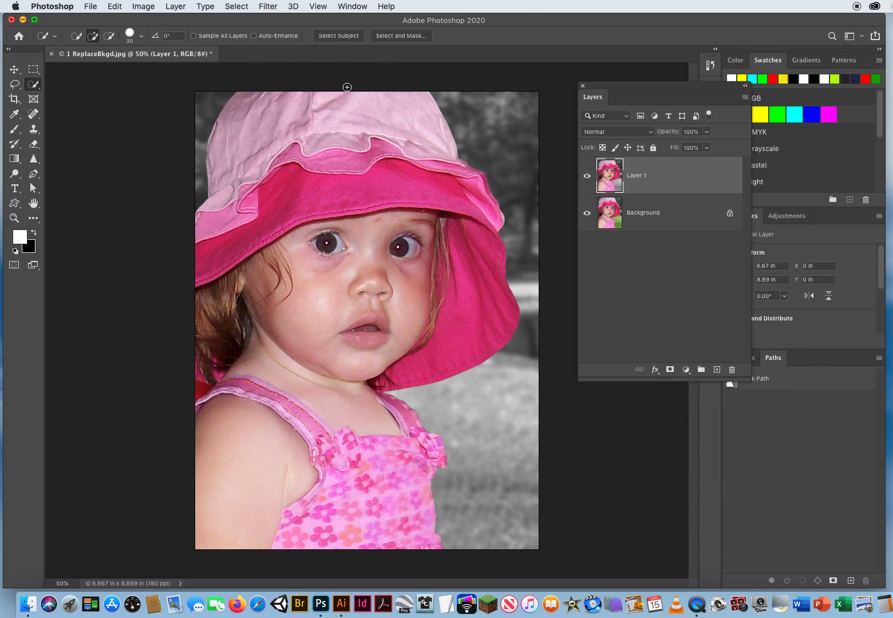
- Remove the red glow from both of the child's pupils with the Red Eye Tool
click(13, 70)
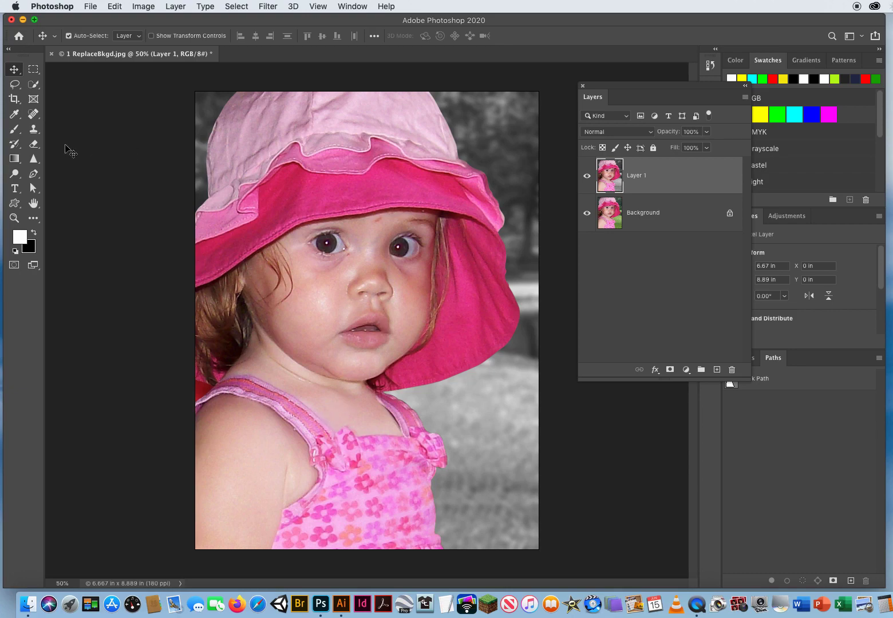
click(25, 218)
click(360, 265)
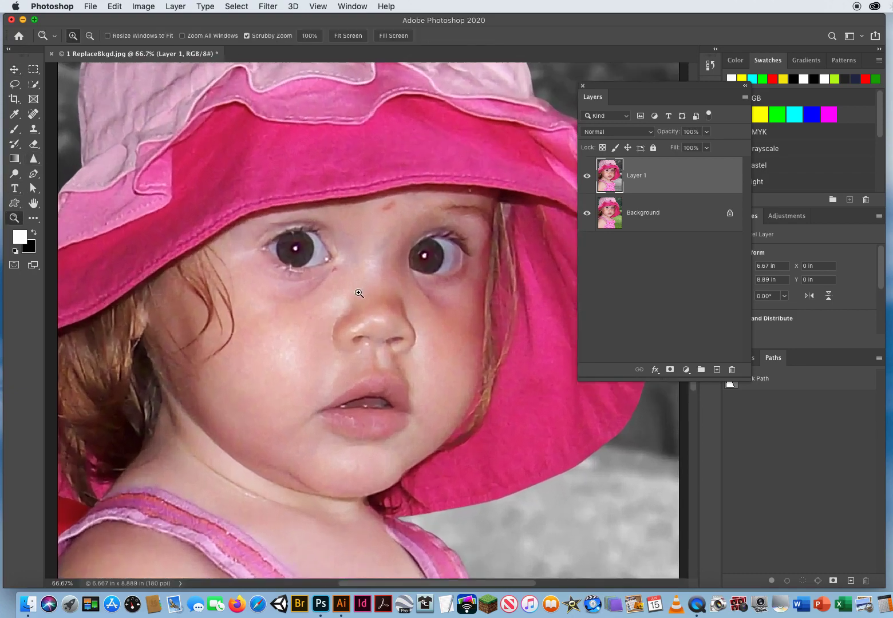
click(359, 293)
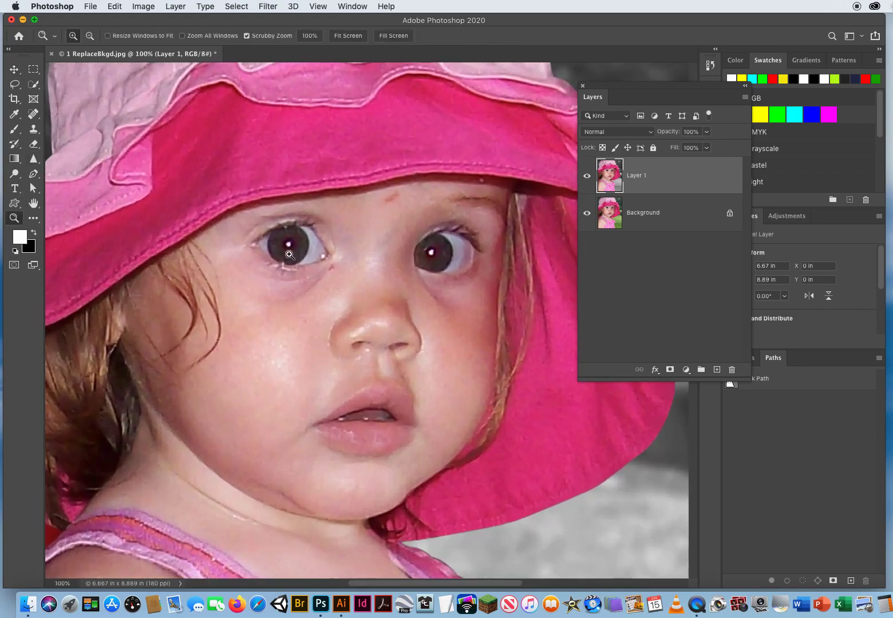
click(373, 306)
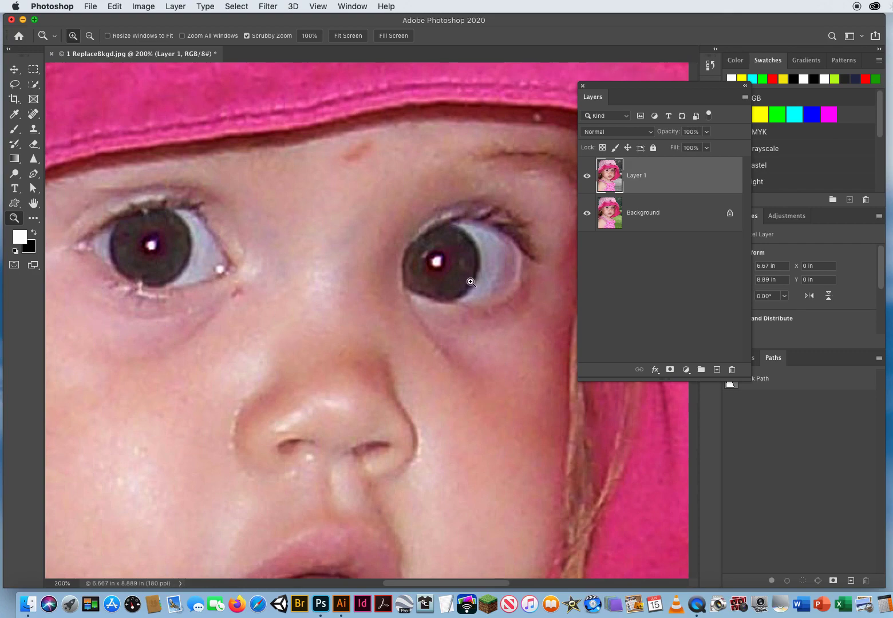
drag(351, 377, 310, 375)
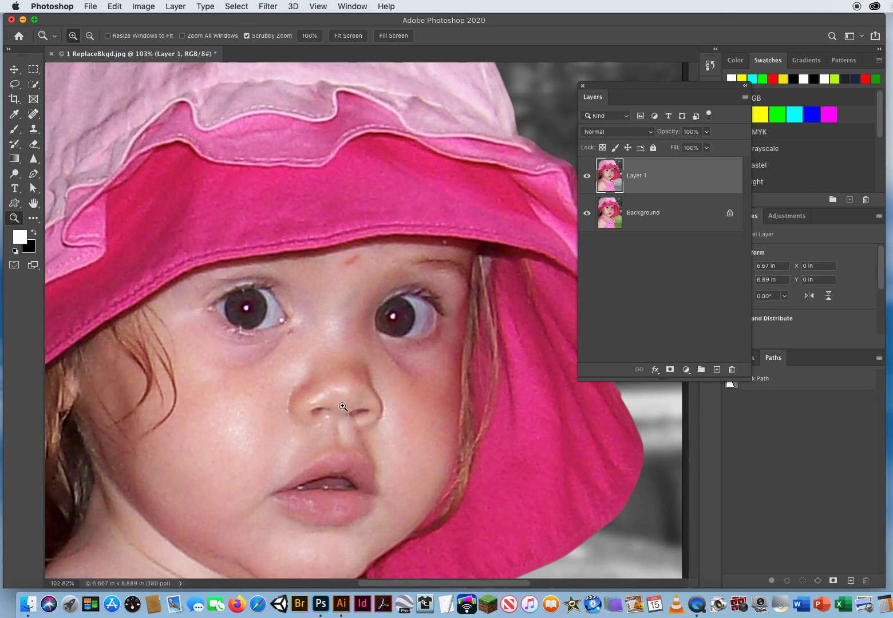
click(32, 115)
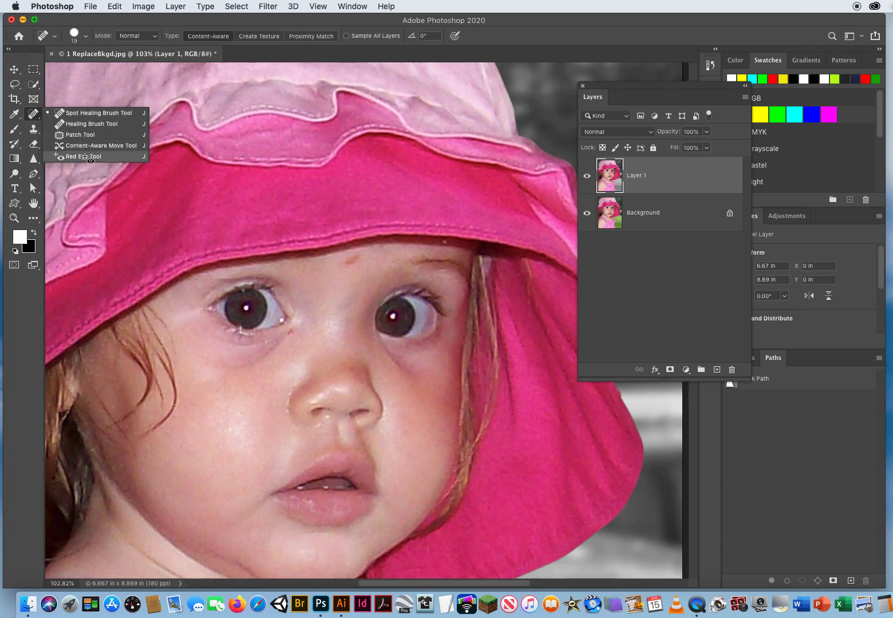
click(84, 157)
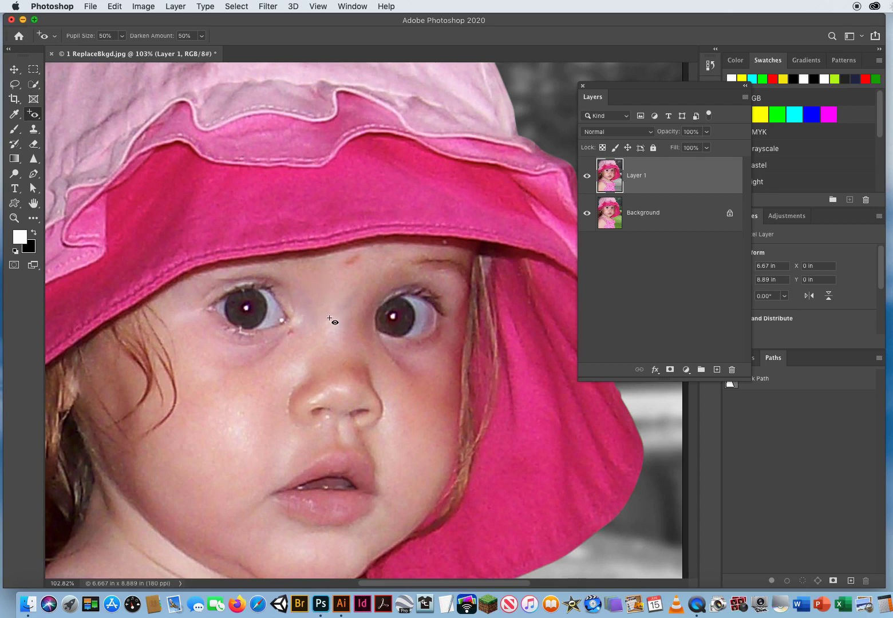
click(251, 308)
click(398, 315)
- Retouch the red marks on the child's forehead and beside the inner eye corner with the Spot Healing Brush Tool
right_click(33, 117)
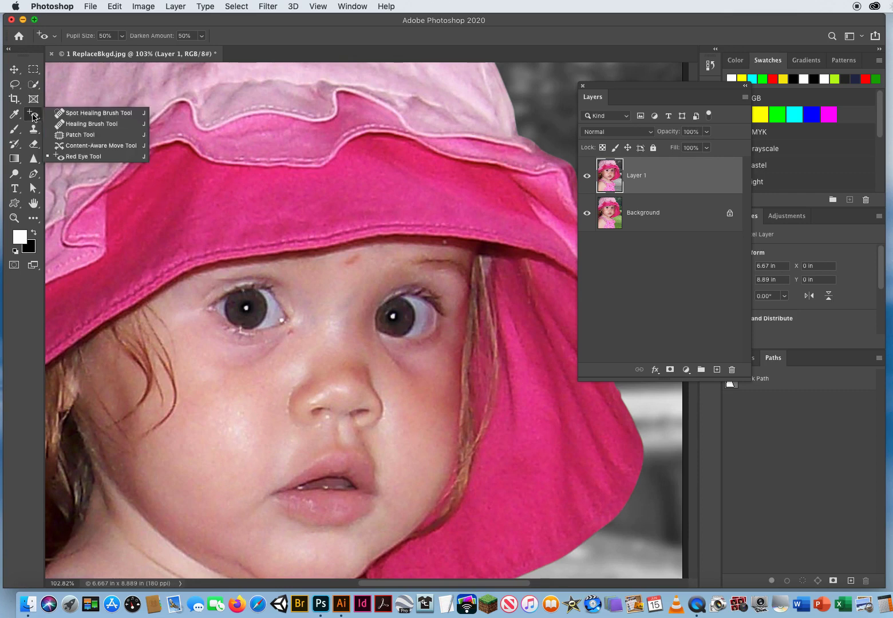
click(82, 114)
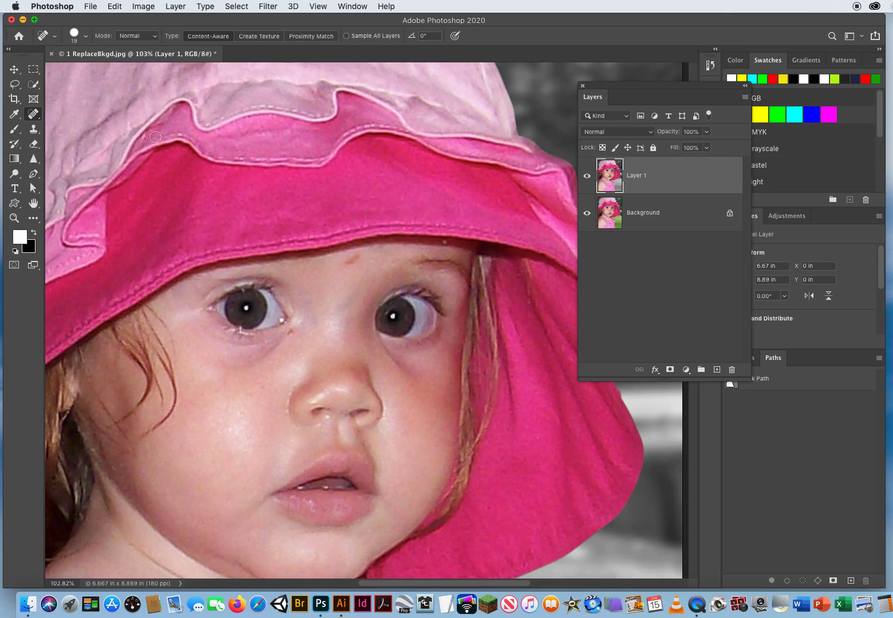
click(14, 69)
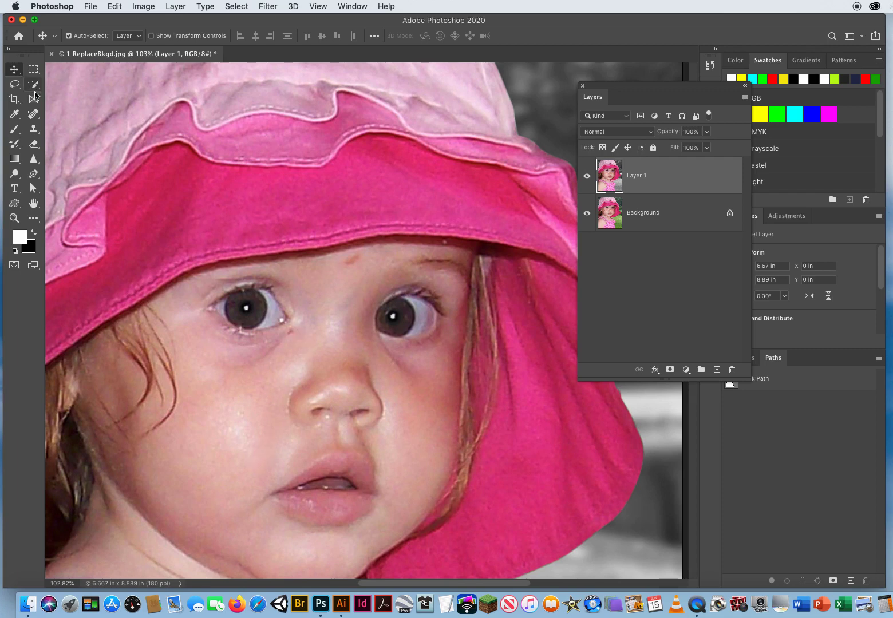
click(33, 115)
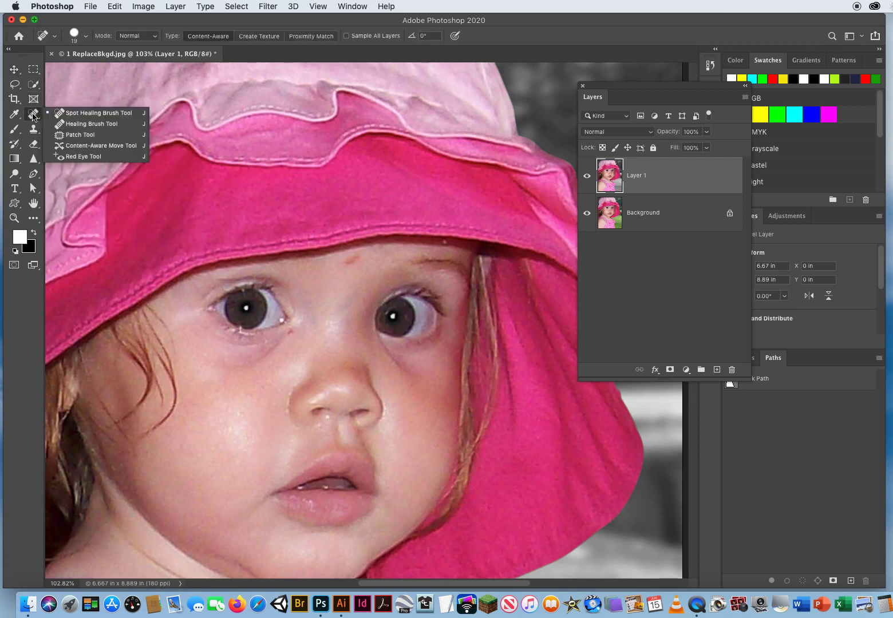
click(90, 114)
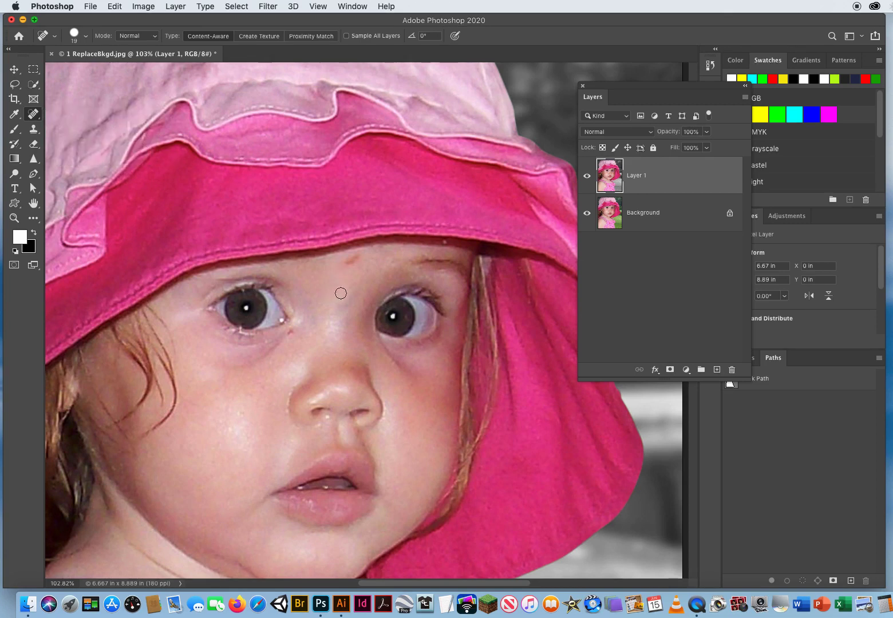
drag(342, 270, 370, 261)
drag(292, 332, 358, 290)
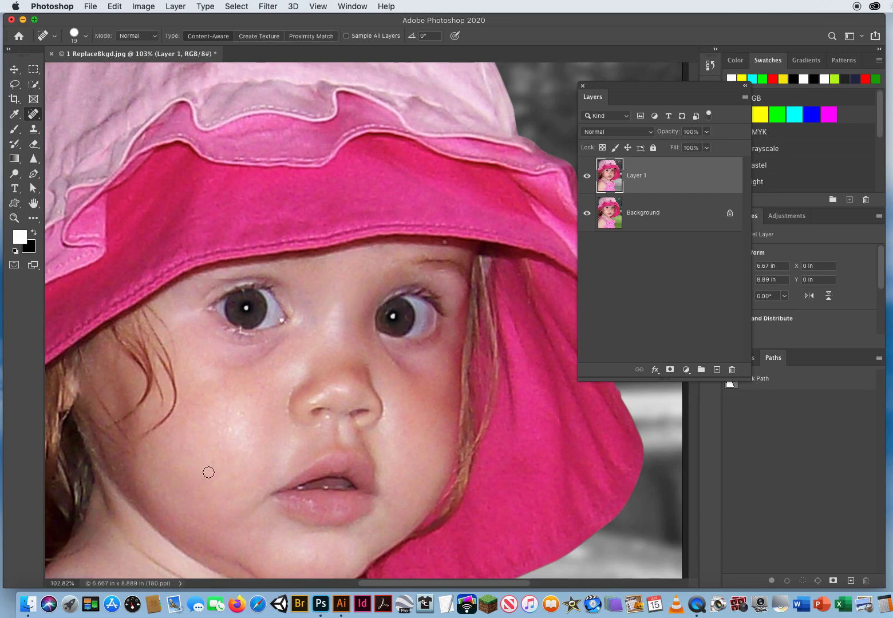
drag(253, 424, 260, 399)
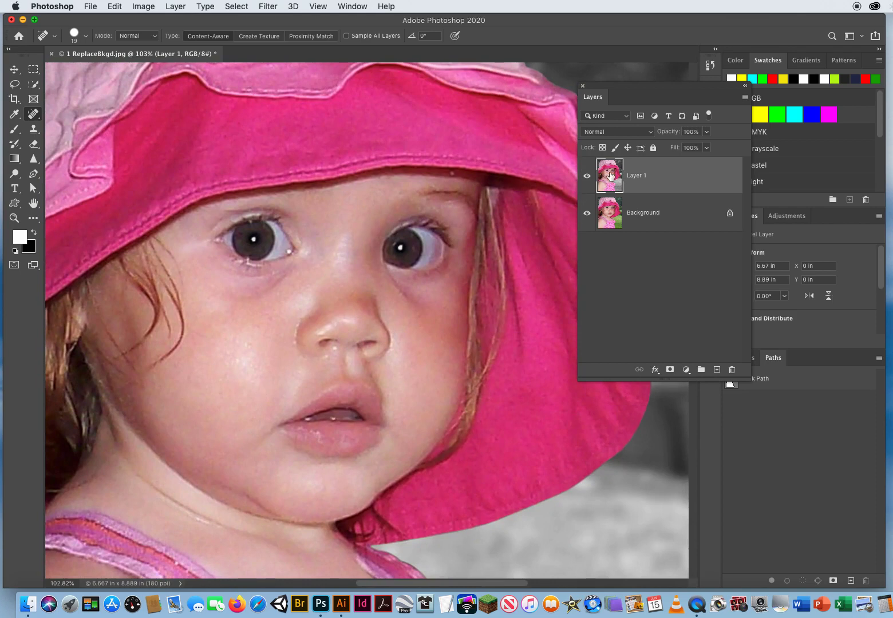
- Compare the retouched photo with the original by hiding and reshowing Layer 1, and view the whole image
click(588, 175)
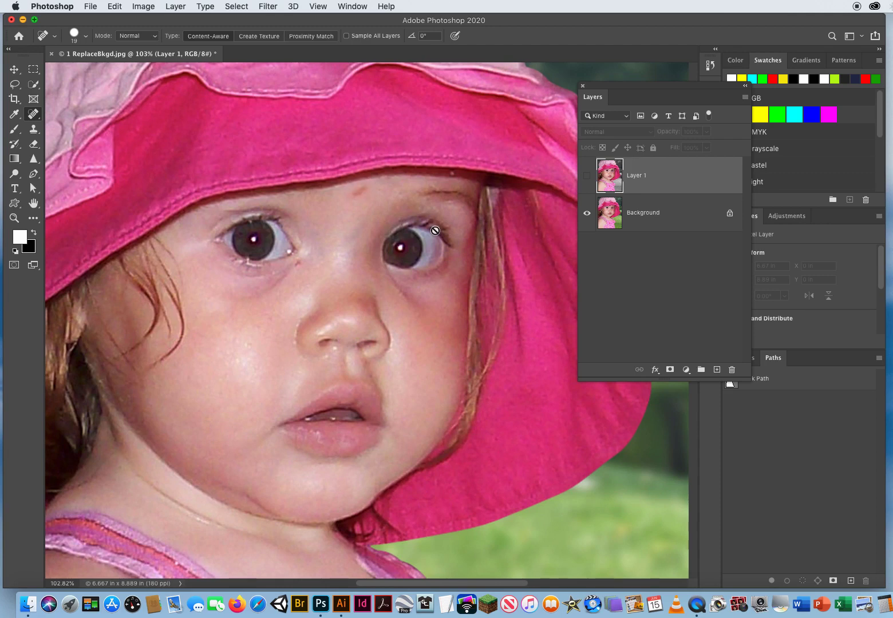
click(587, 178)
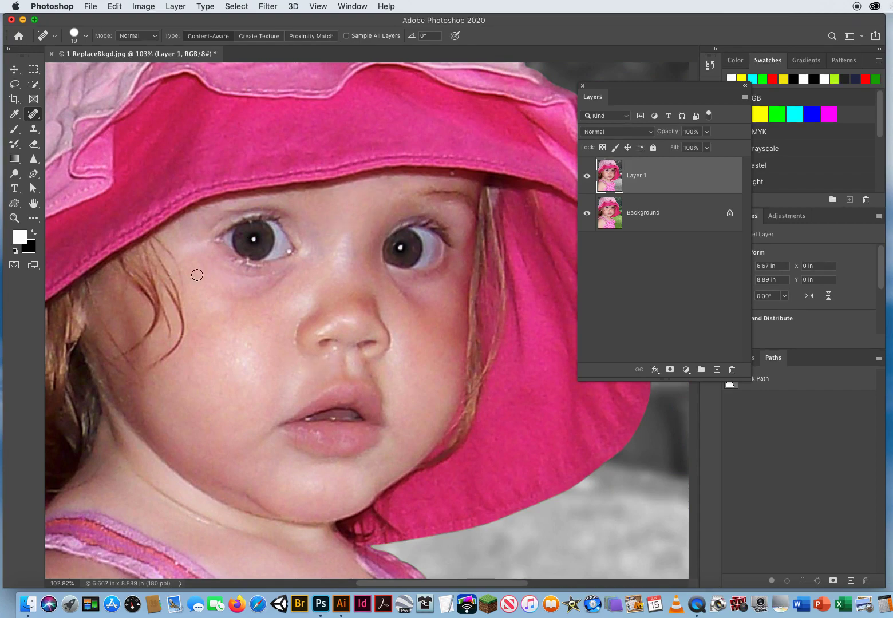
click(15, 218)
drag(365, 341, 315, 339)
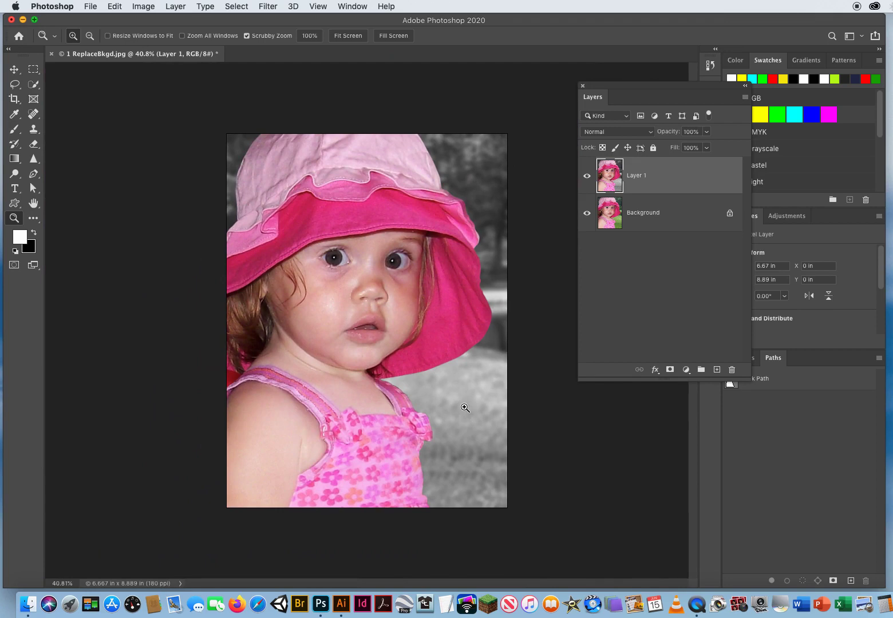
- Move the Layers panel clear of the side panels and close 1 ReplaceBkgd.jpg without saving the changes
drag(617, 85, 559, 91)
click(14, 69)
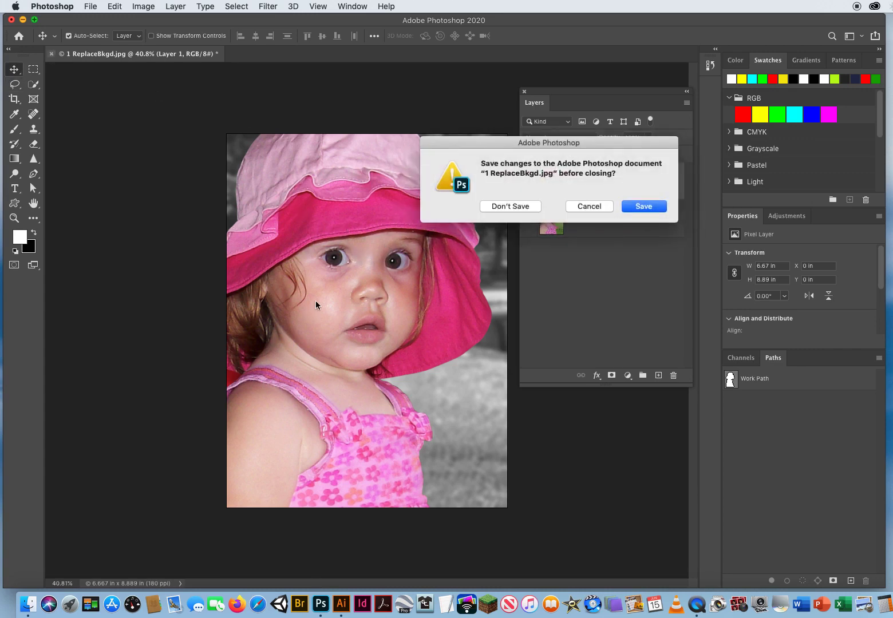
click(511, 208)
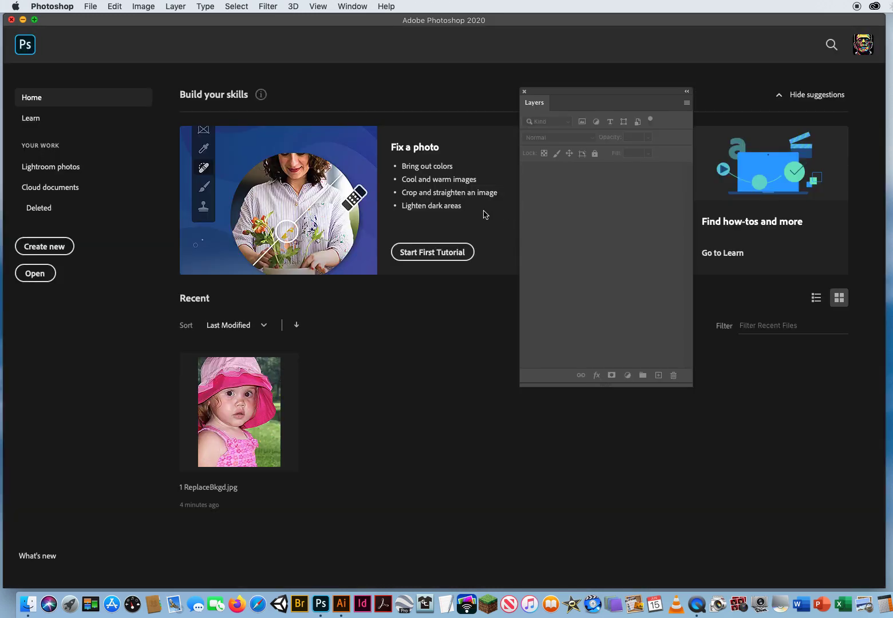
- Open 2 OregonMarketHand.jpg from the 2 Quick Select Bkgds folder and move the Layers panel off the photo
click(90, 7)
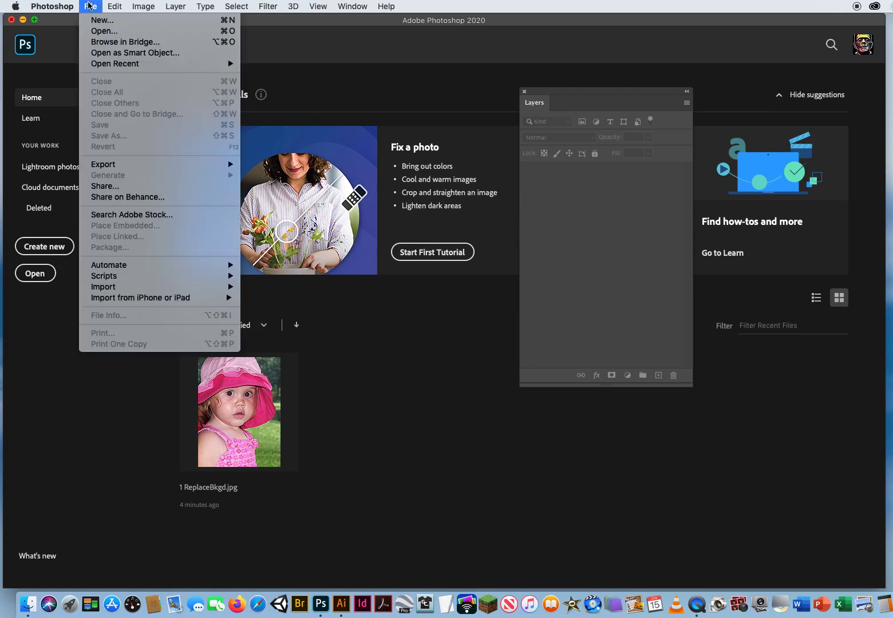
click(95, 32)
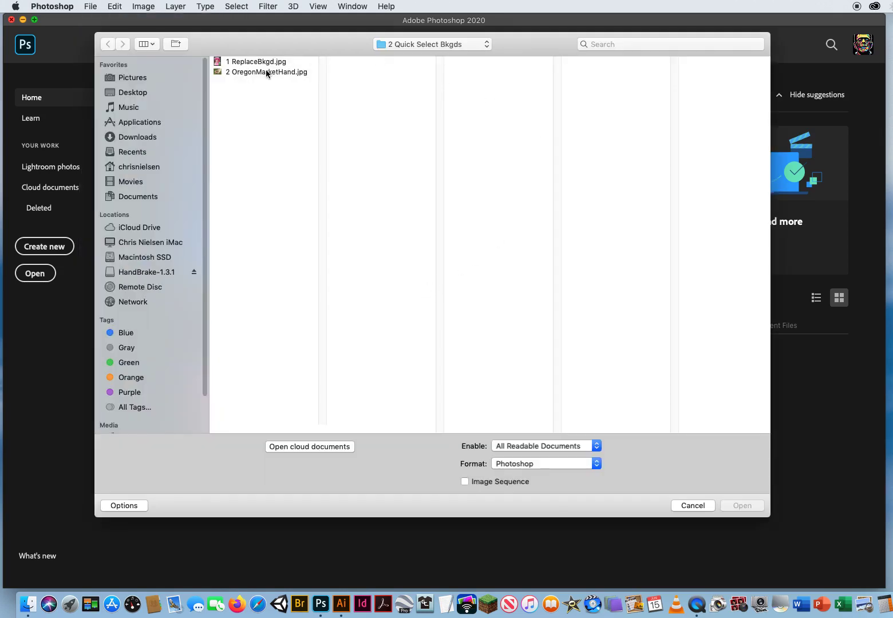
click(266, 73)
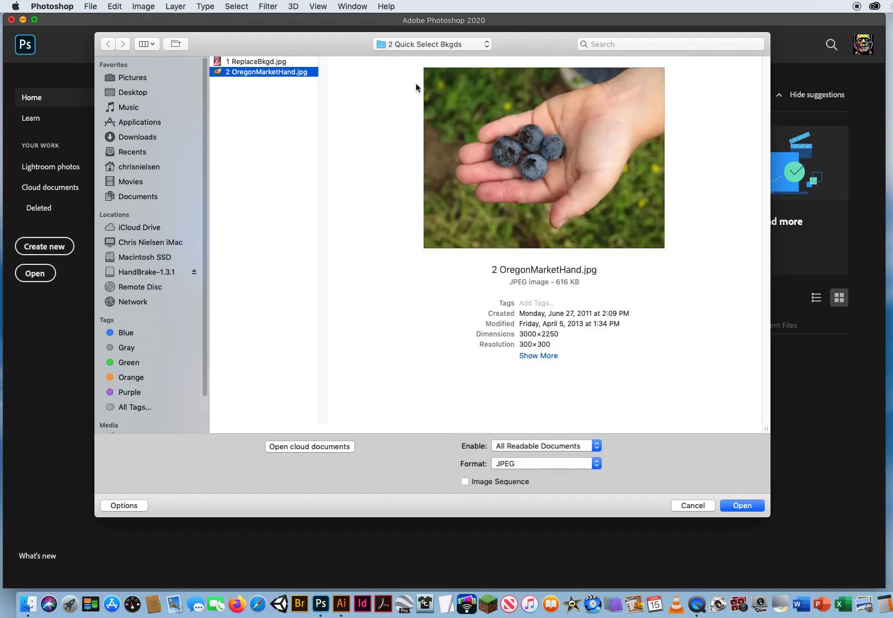
click(743, 507)
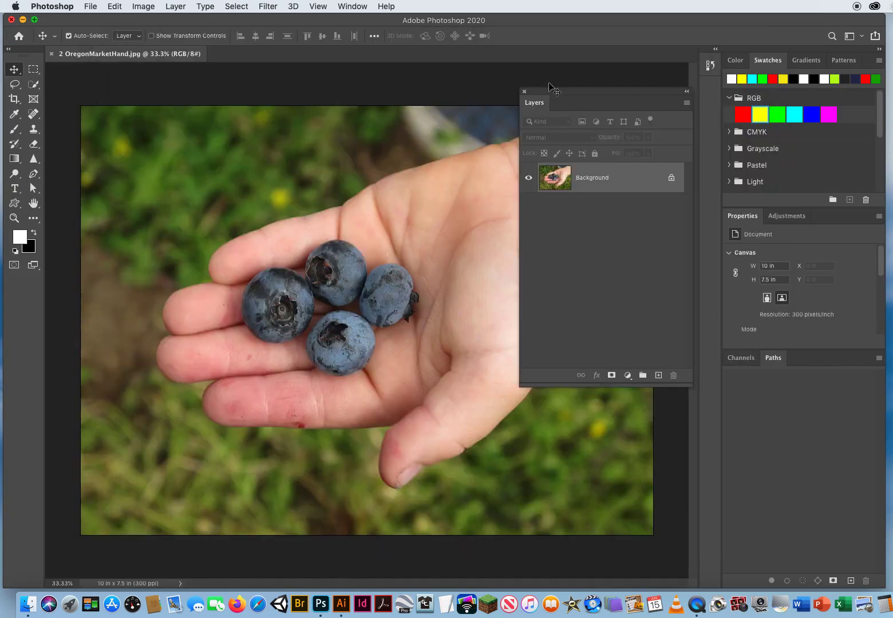
drag(543, 96, 680, 103)
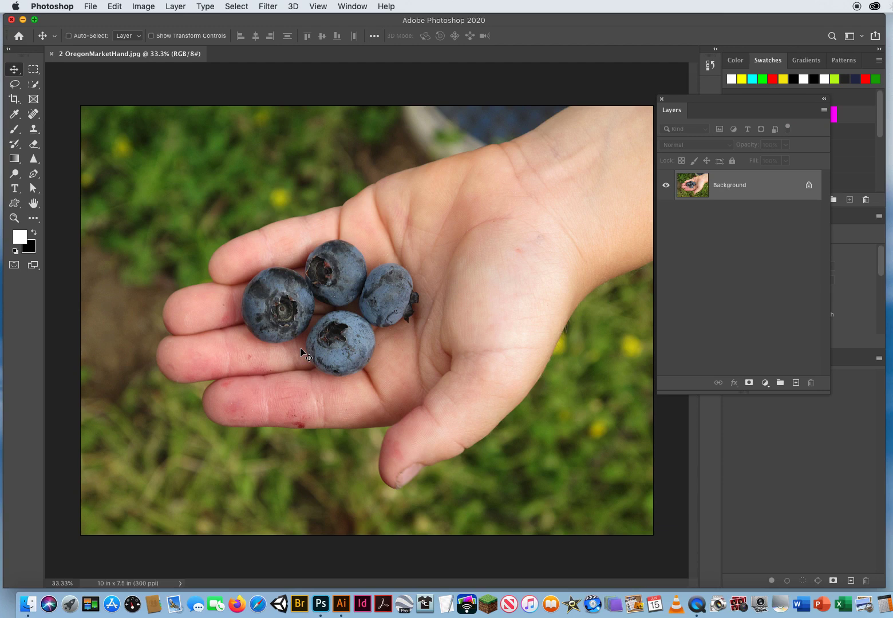
- Duplicate the Background layer and select the whole hand, berries and forearm on the copy with the Quick Selection Tool
key(super+j)
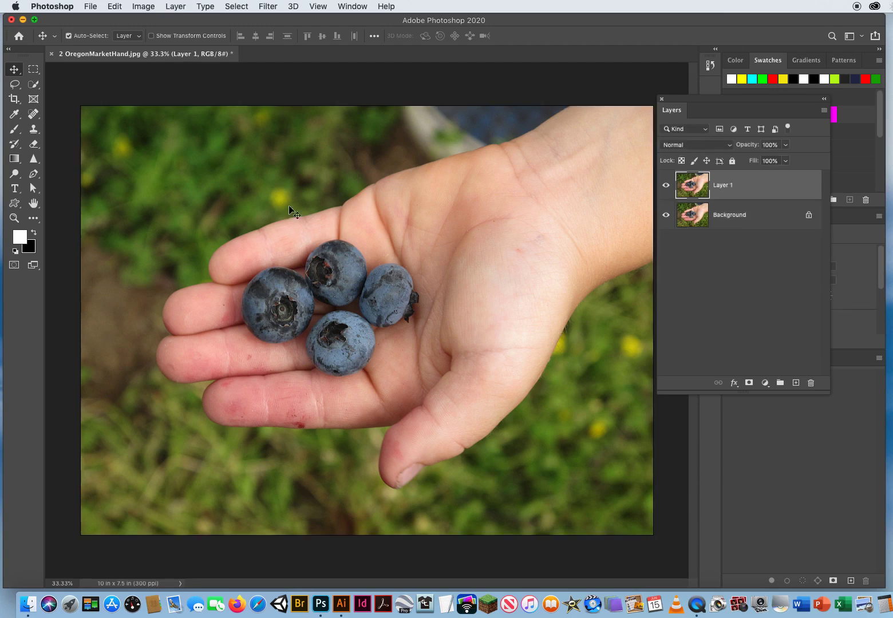
click(33, 84)
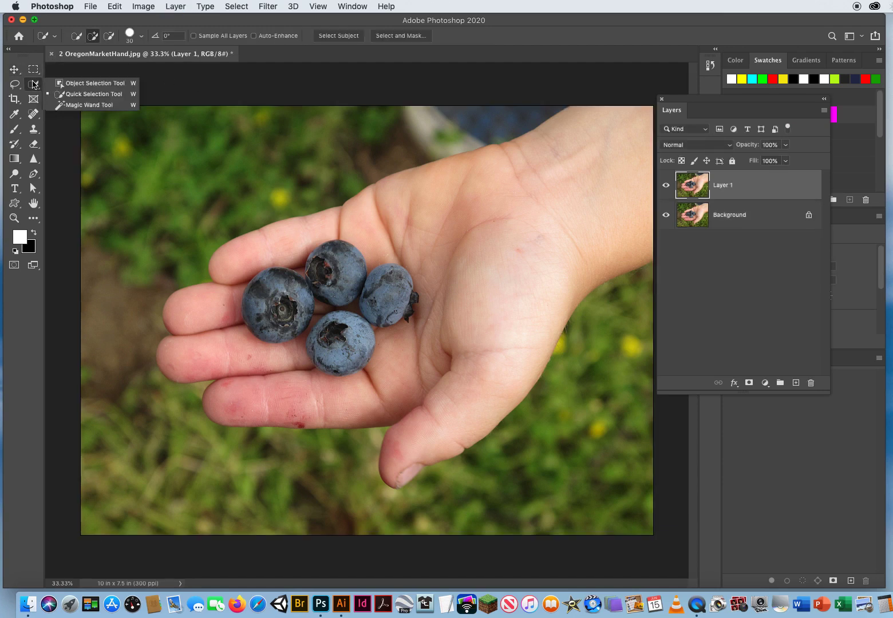
click(61, 94)
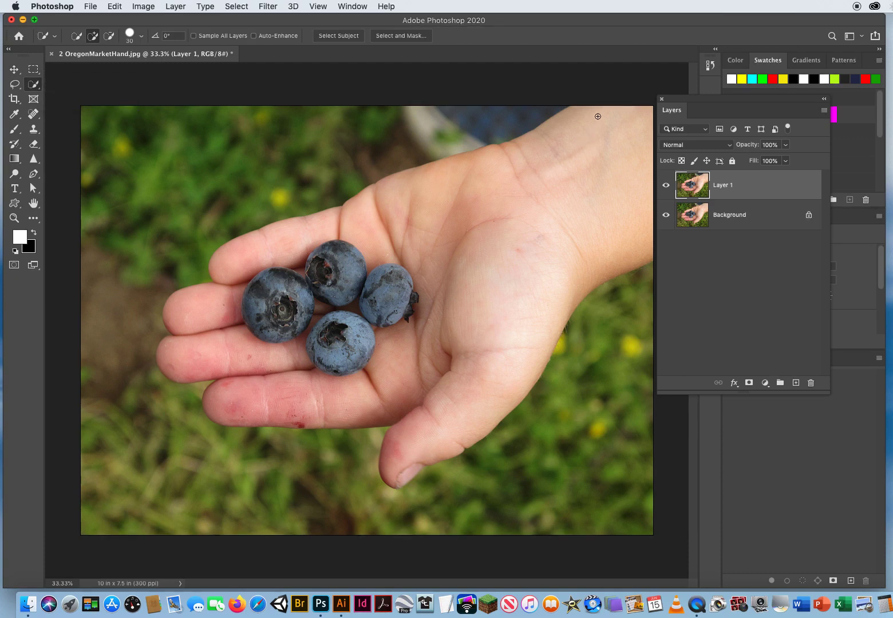
mouse_move(595, 112)
mouse_down()
mouse_move(248, 260)
mouse_move(225, 291)
mouse_move(183, 312)
mouse_move(196, 331)
mouse_move(176, 358)
mouse_move(235, 362)
mouse_move(232, 398)
mouse_move(277, 393)
mouse_up()
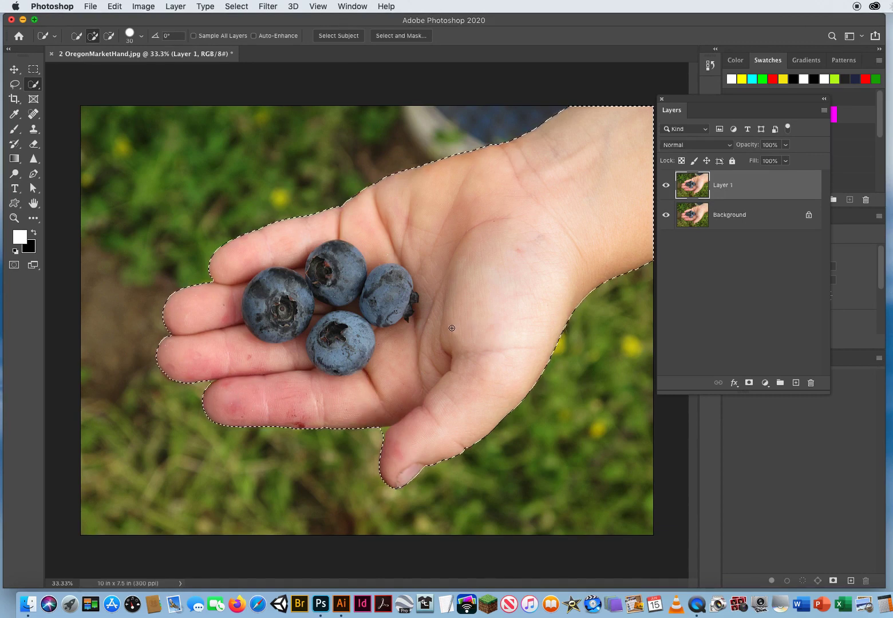
- Examine the selection edge up close around the thumb, the fingertips and the gaps between the fingers
click(14, 219)
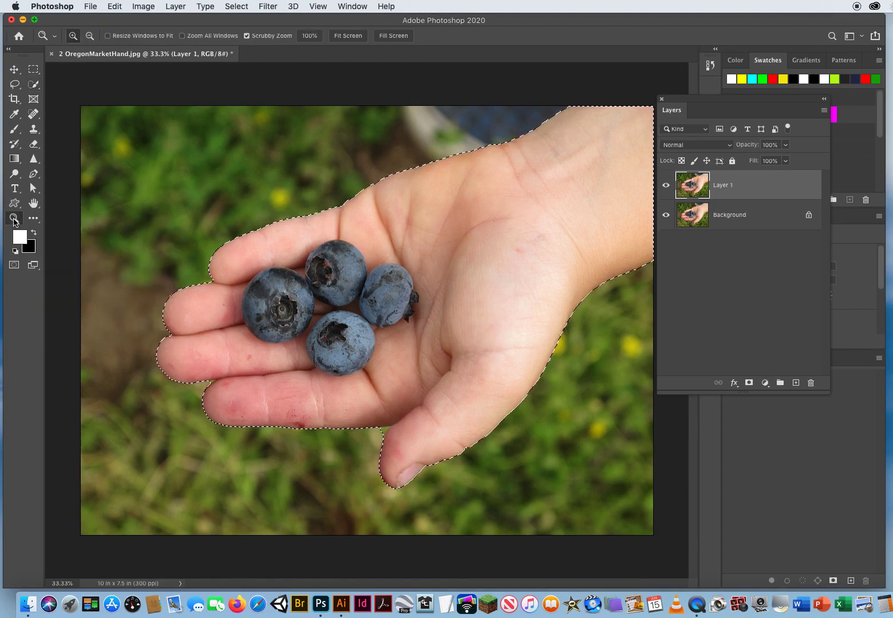
drag(380, 428, 379, 227)
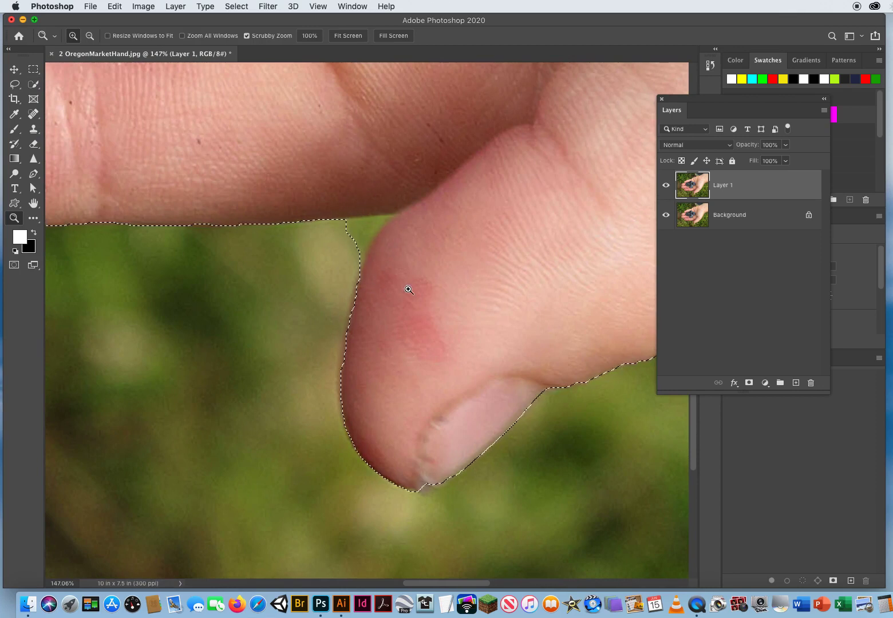
scroll(409, 290, left, 10)
scroll(409, 290, up, 5)
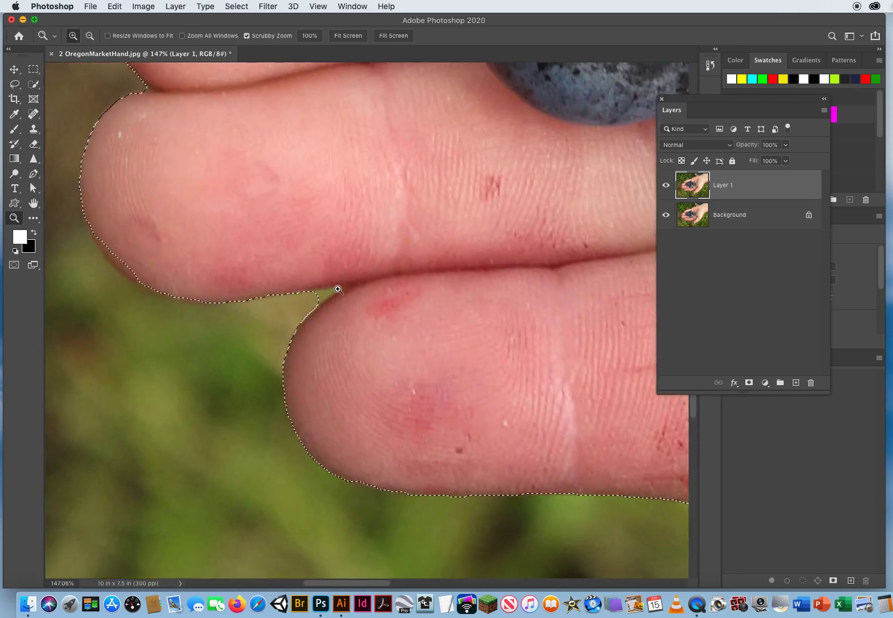
scroll(344, 316, left, 6)
scroll(343, 316, up, 3)
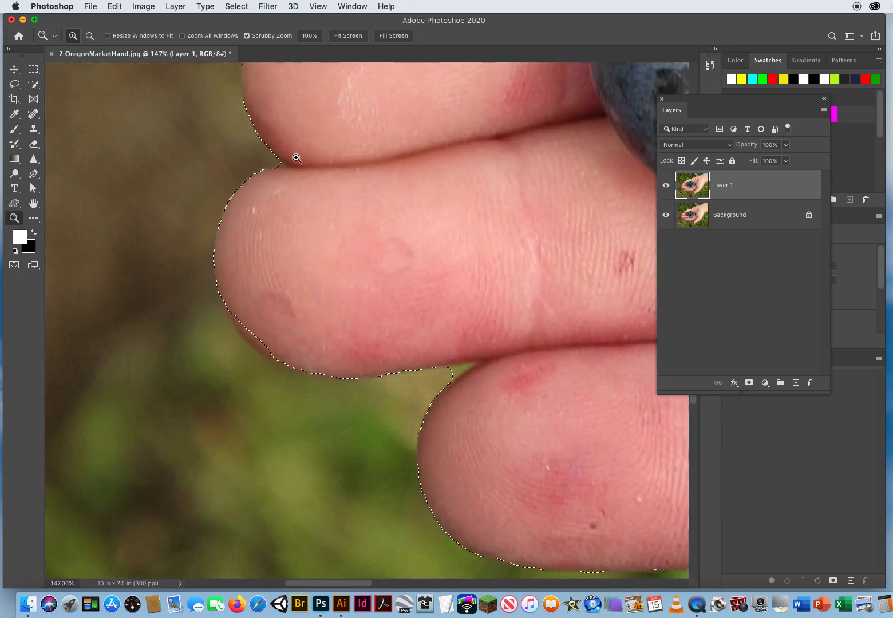
scroll(309, 365, up, 5)
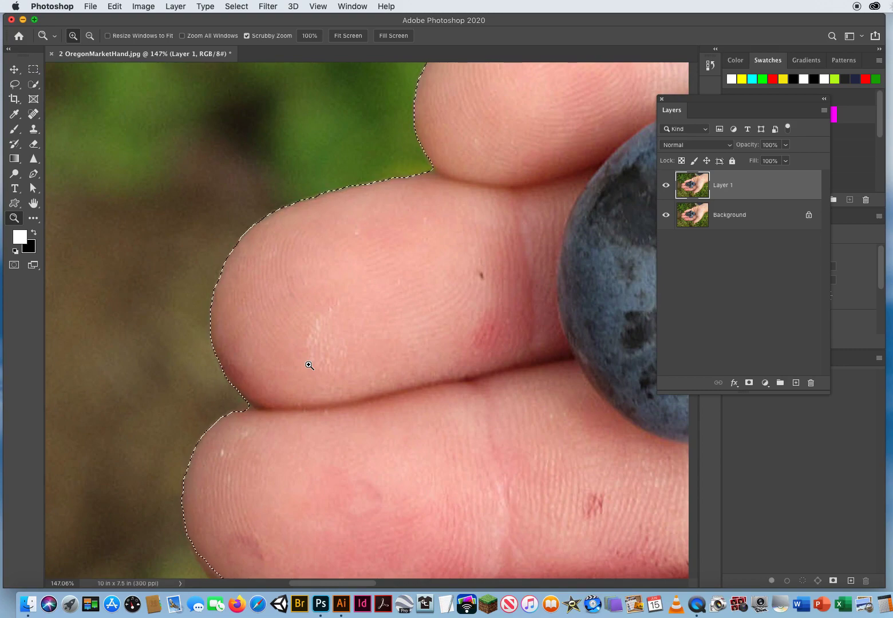
drag(457, 479, 277, 140)
drag(289, 260, 175, 177)
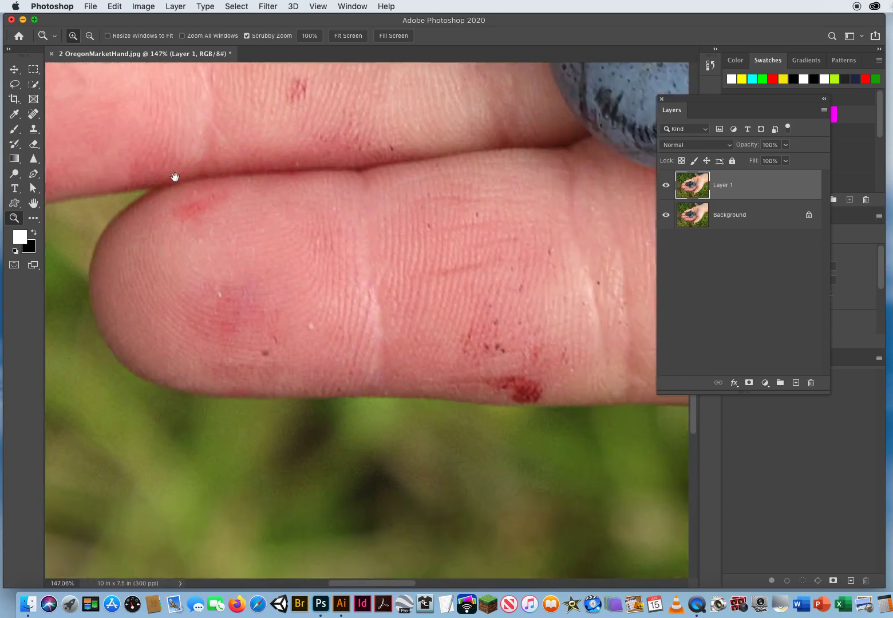
- In Quick Mask mode, mask the grass between thumb and index finger with a size 40 black brush, restoring overpainted skin with white
drag(564, 285, 334, 246)
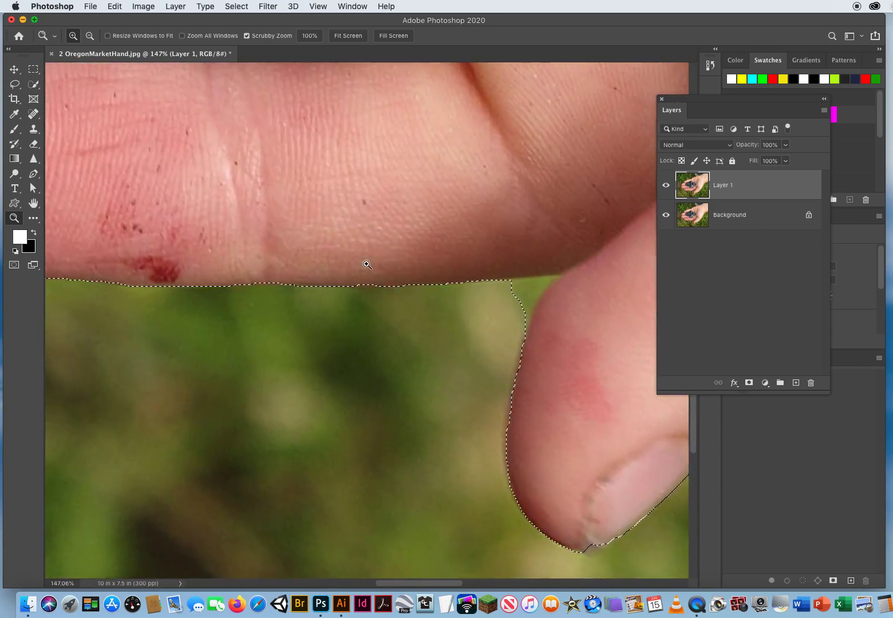
key(q)
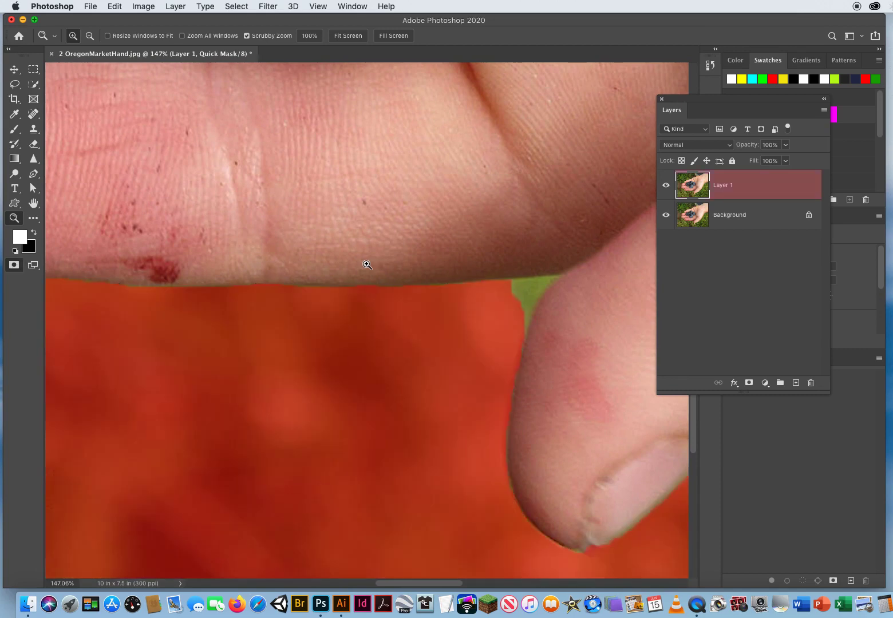
key(x)
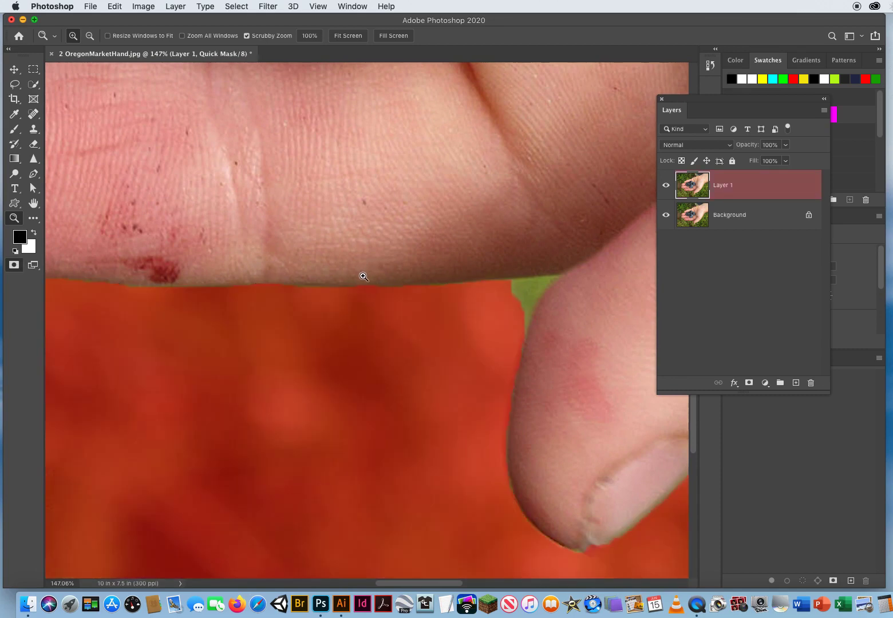
click(14, 129)
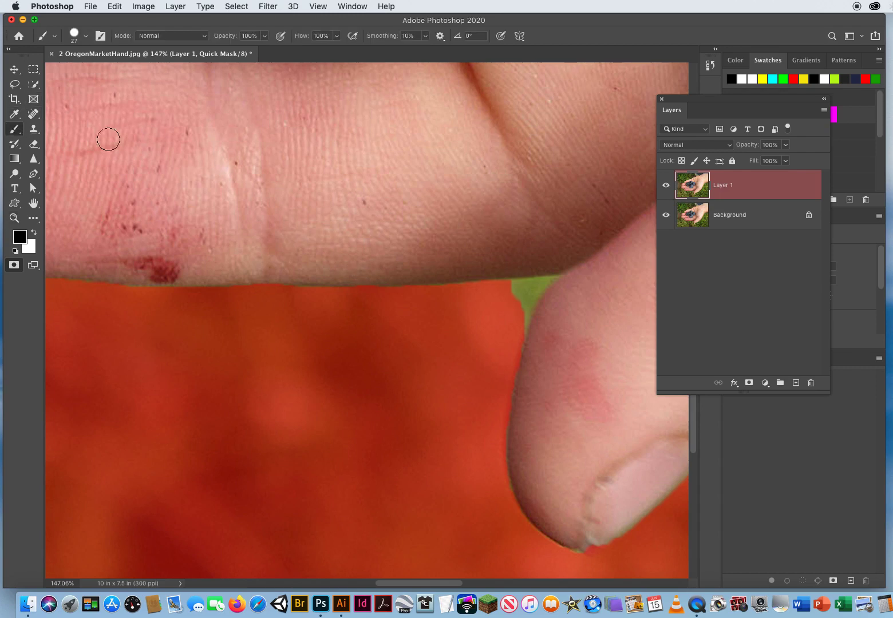
mouse_move(413, 224)
mouse_down()
mouse_move(538, 219)
mouse_move(439, 220)
mouse_move(434, 227)
mouse_up()
mouse_move(349, 175)
mouse_down()
mouse_move(394, 170)
mouse_move(396, 184)
mouse_move(443, 195)
mouse_move(381, 194)
mouse_up()
mouse_move(510, 334)
mouse_down()
mouse_move(531, 268)
mouse_move(548, 251)
mouse_move(517, 275)
mouse_move(458, 281)
mouse_up()
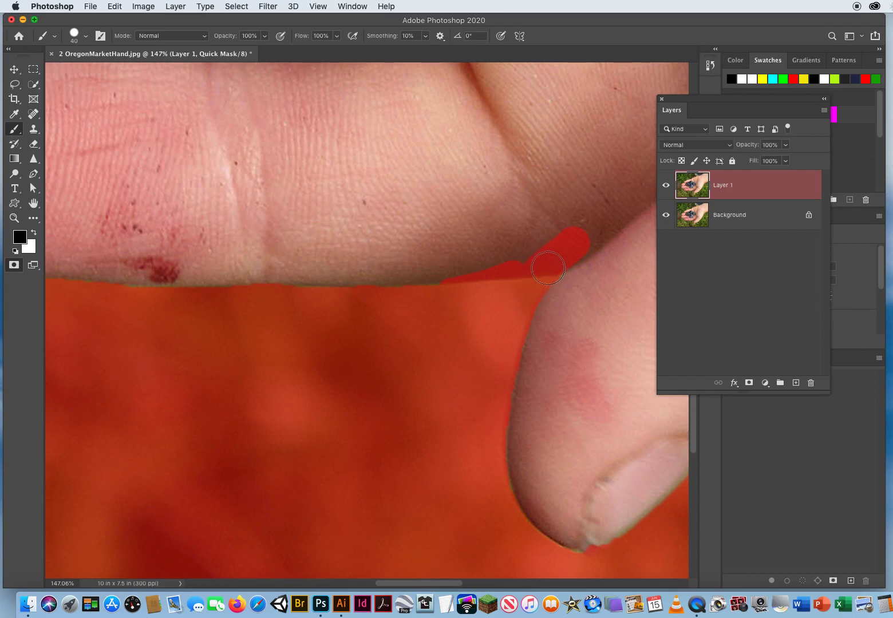
key(x)
drag(592, 225, 594, 239)
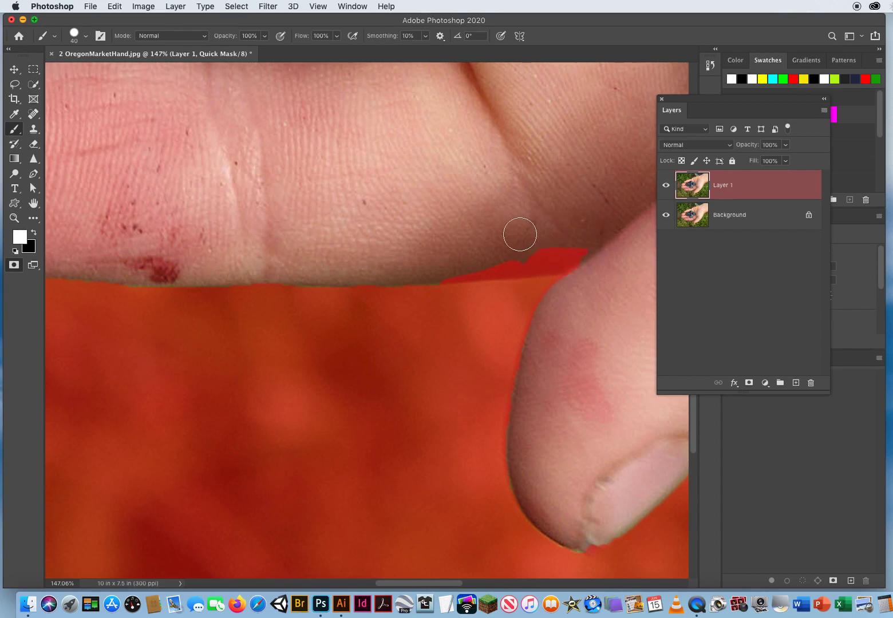
mouse_move(433, 261)
mouse_down()
mouse_move(608, 254)
mouse_move(569, 284)
mouse_move(558, 318)
mouse_move(579, 307)
mouse_move(555, 300)
mouse_move(584, 268)
mouse_move(555, 292)
mouse_move(594, 299)
mouse_move(562, 256)
mouse_move(583, 259)
mouse_move(587, 274)
mouse_move(551, 314)
mouse_up()
- Mask the grass gap between the index and middle fingertips with black, and clean up the middle finger's edge with white
key(x)
key(x)
key(space)
mouse_move(229, 303)
mouse_down()
mouse_move(535, 335)
mouse_move(568, 413)
mouse_up()
drag(355, 399, 405, 445)
key(x)
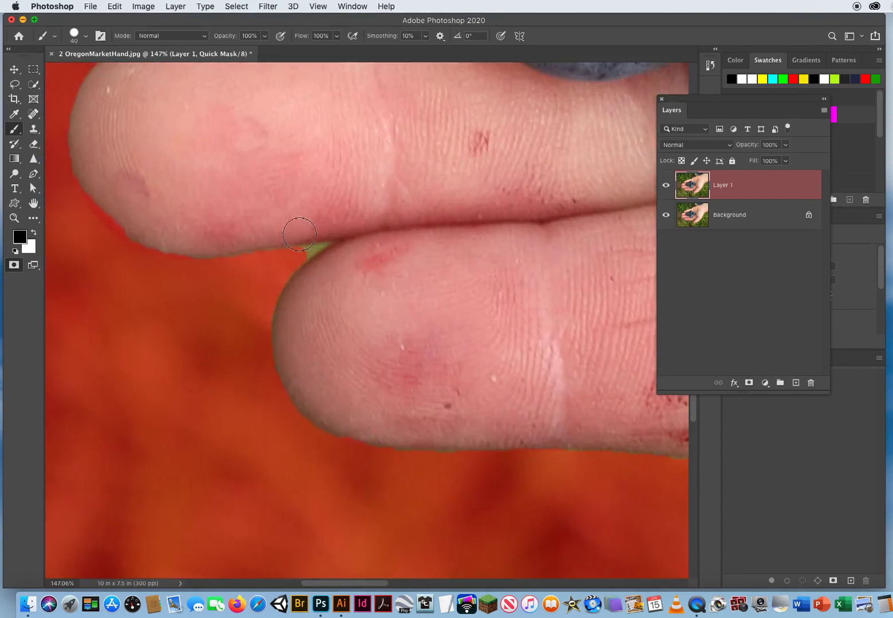
mouse_move(292, 252)
mouse_down()
mouse_move(335, 216)
mouse_move(242, 271)
mouse_up()
key(x)
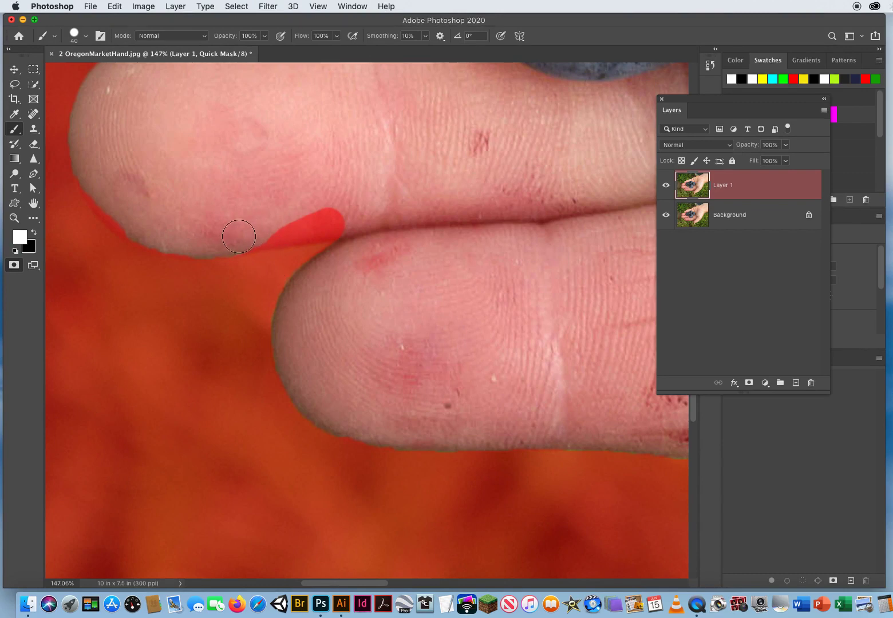
drag(235, 233, 335, 215)
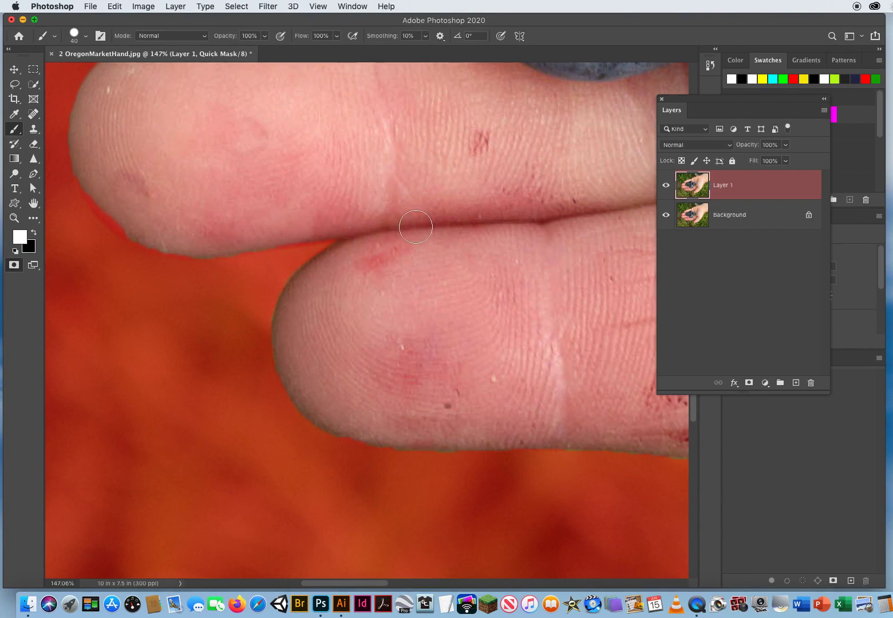
- Paint the missed edge of the middle fingertip back into the selection and refine the notch between middle and ring fingers
drag(239, 183, 394, 321)
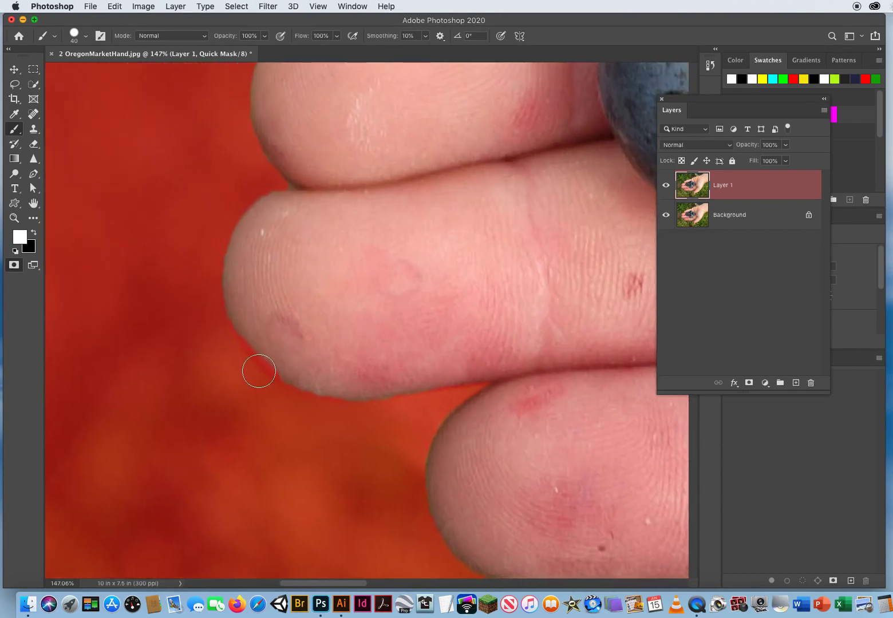
mouse_move(237, 283)
mouse_down()
mouse_move(270, 355)
mouse_move(335, 380)
mouse_move(379, 373)
mouse_up()
scroll(363, 379, up, 6)
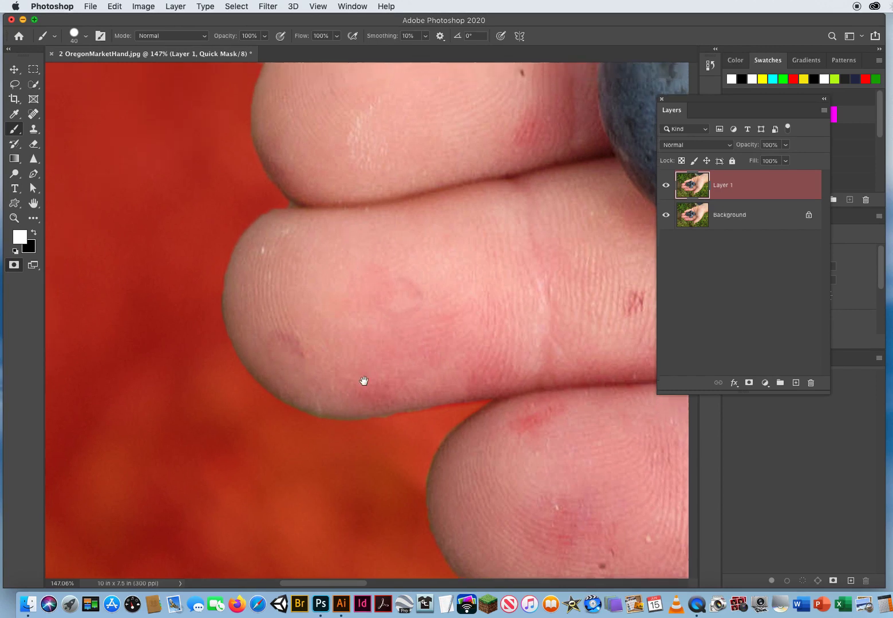
key(x)
mouse_move(290, 340)
mouse_down()
mouse_move(328, 345)
mouse_move(282, 344)
mouse_move(358, 347)
mouse_move(297, 321)
mouse_move(340, 342)
mouse_up()
key(x)
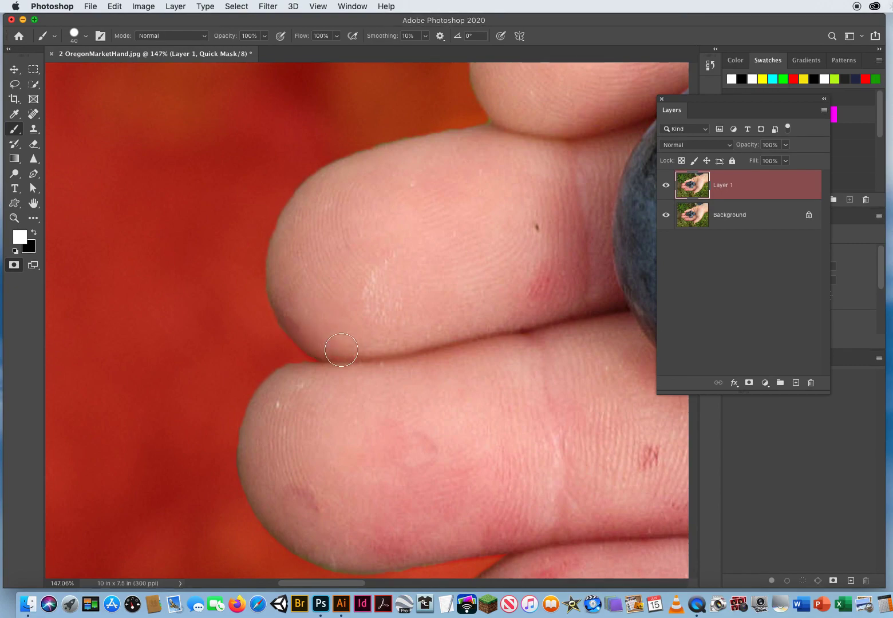
- Mask the background notch between the ring and little fingers with black, and restore the little finger's edge with white
scroll(277, 430, up, 8)
key(x)
key(x)
key(x)
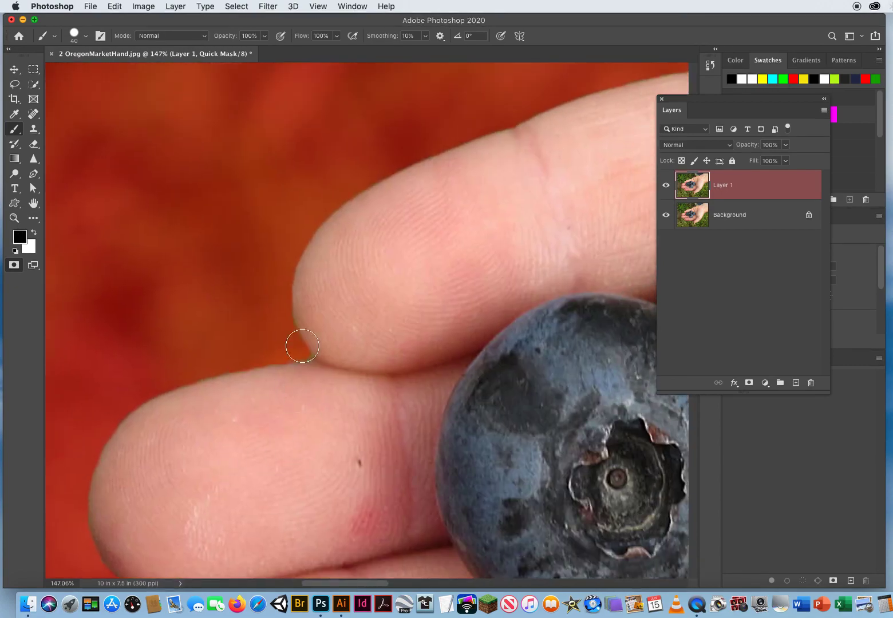
mouse_move(279, 347)
mouse_down()
mouse_move(330, 387)
mouse_move(297, 377)
mouse_move(327, 372)
mouse_move(335, 385)
mouse_up()
key(x)
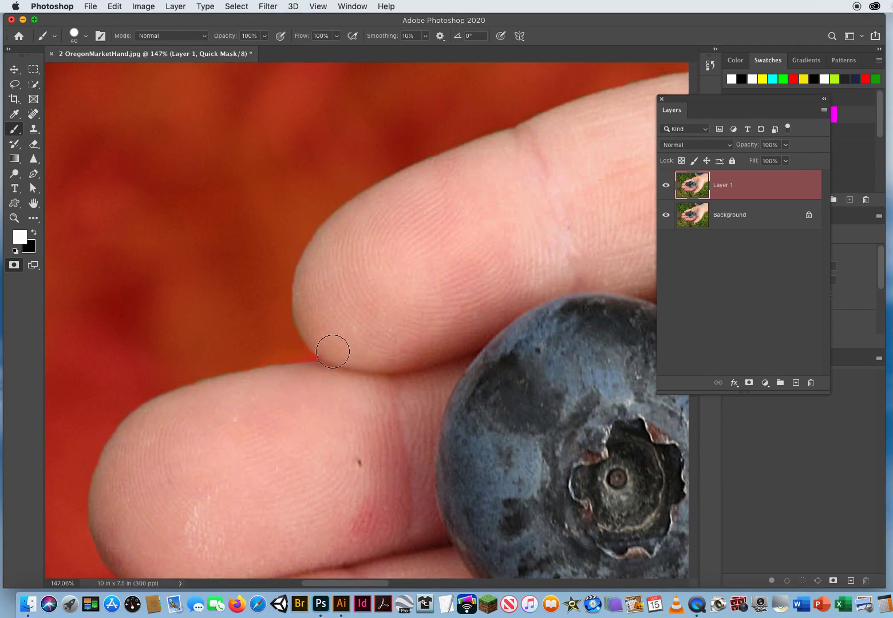
- View the whole hand, leave Quick Mask mode to turn the mask back into a selection, and switch to the Move tool
click(14, 218)
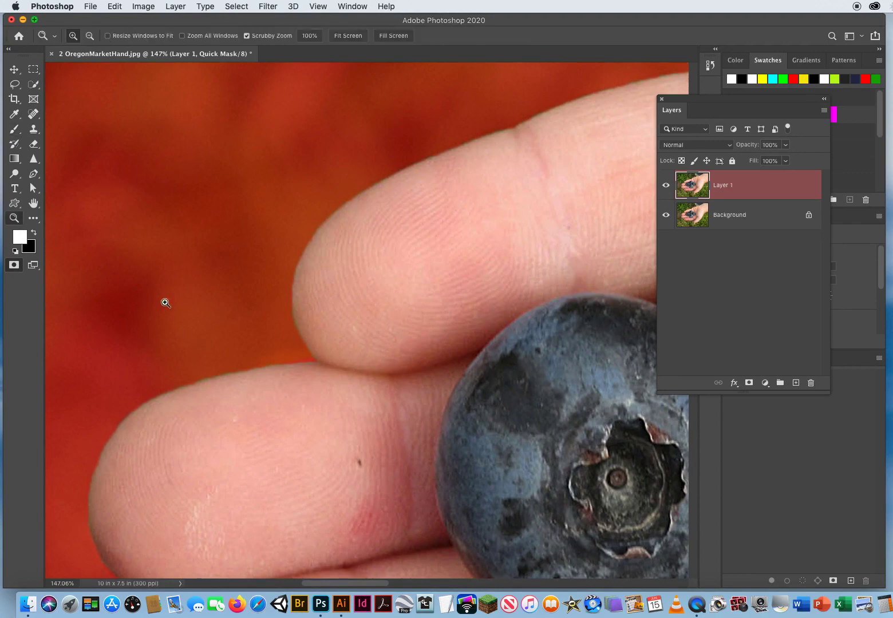
drag(486, 333, 471, 363)
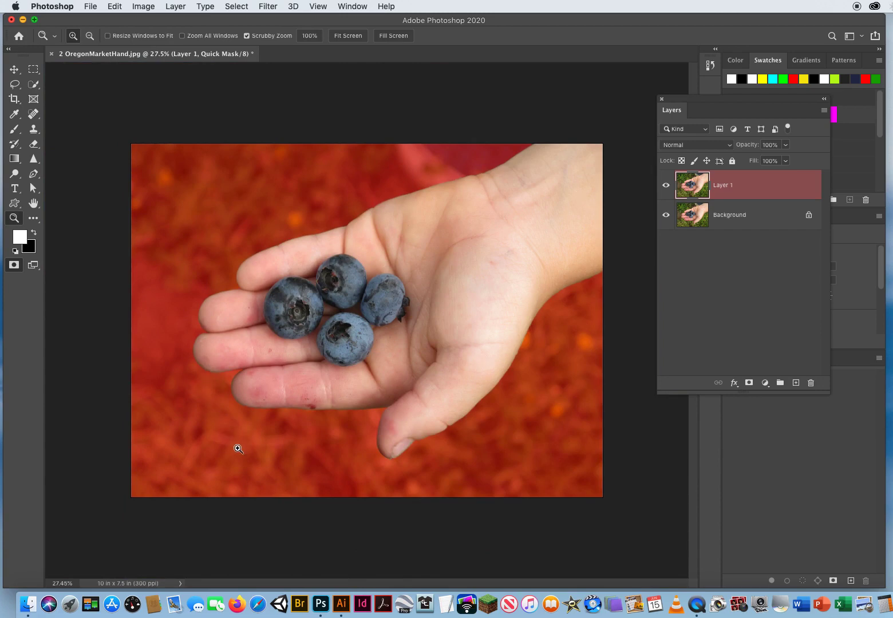
key(q)
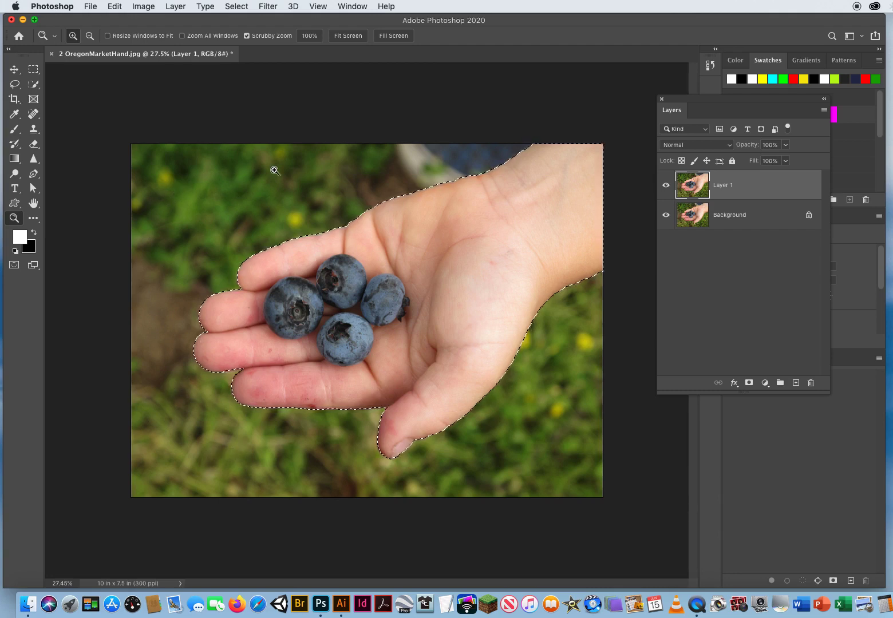
key(v)
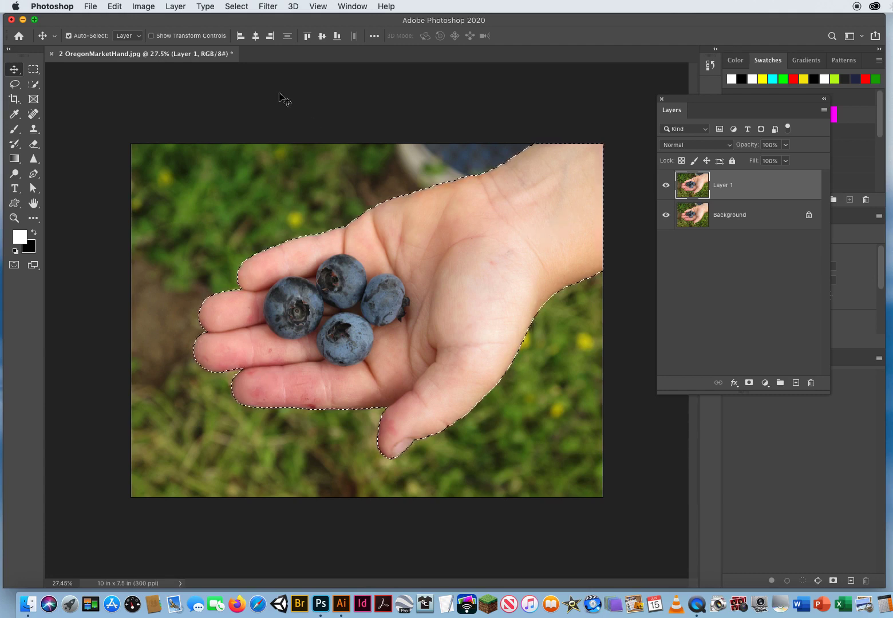
- Invert the selection so it covers the background around the hand, and start a Black & White adjustment on it
click(236, 7)
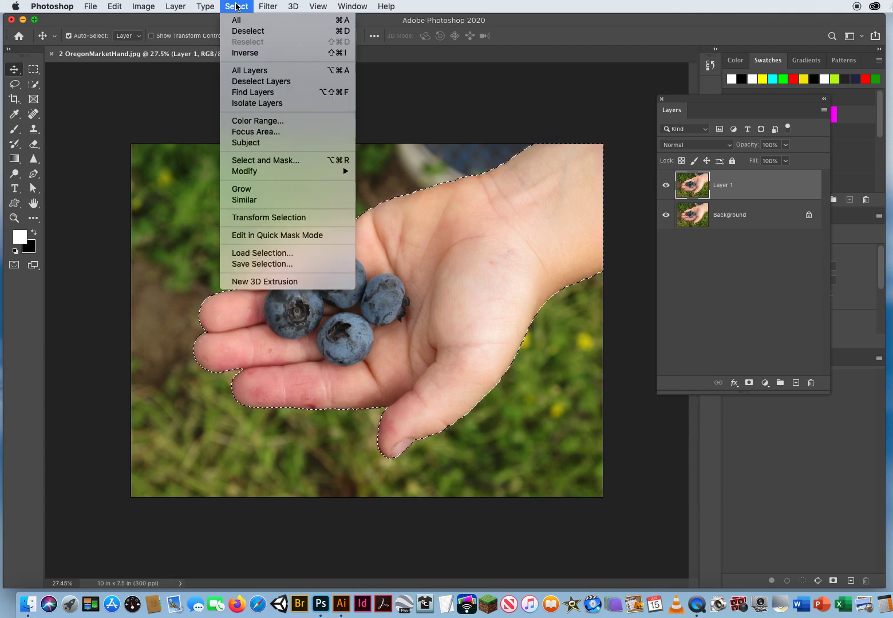
click(238, 53)
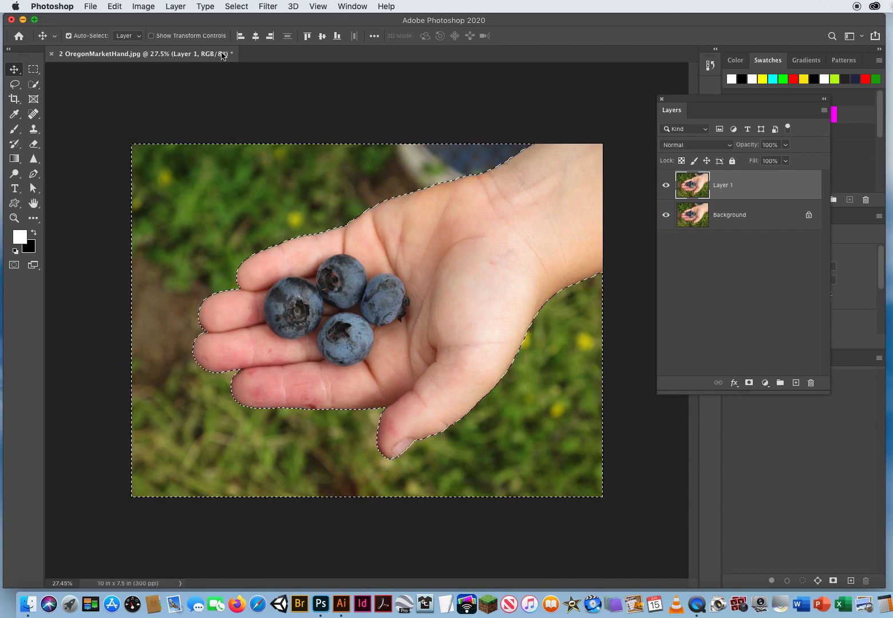
click(143, 7)
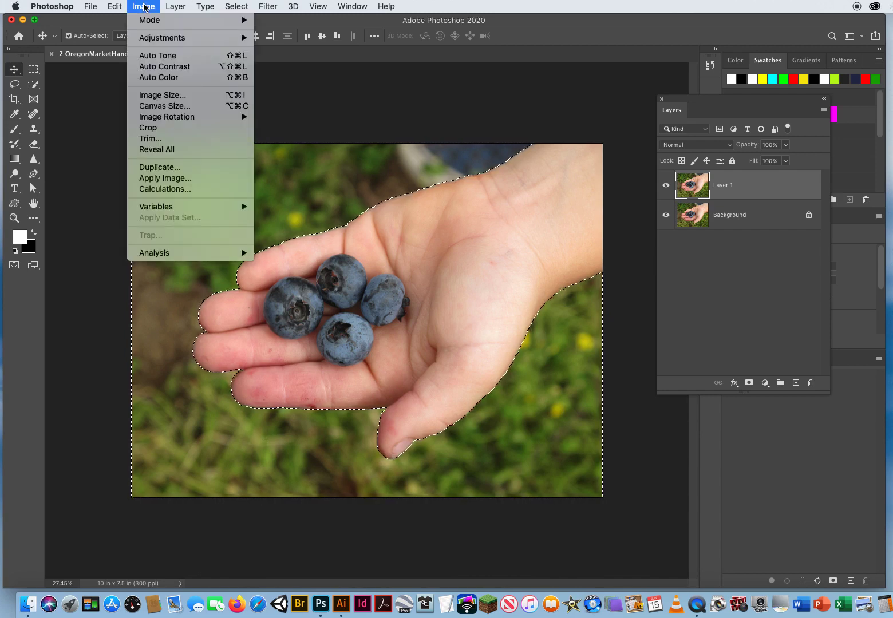
mouse_move(148, 40)
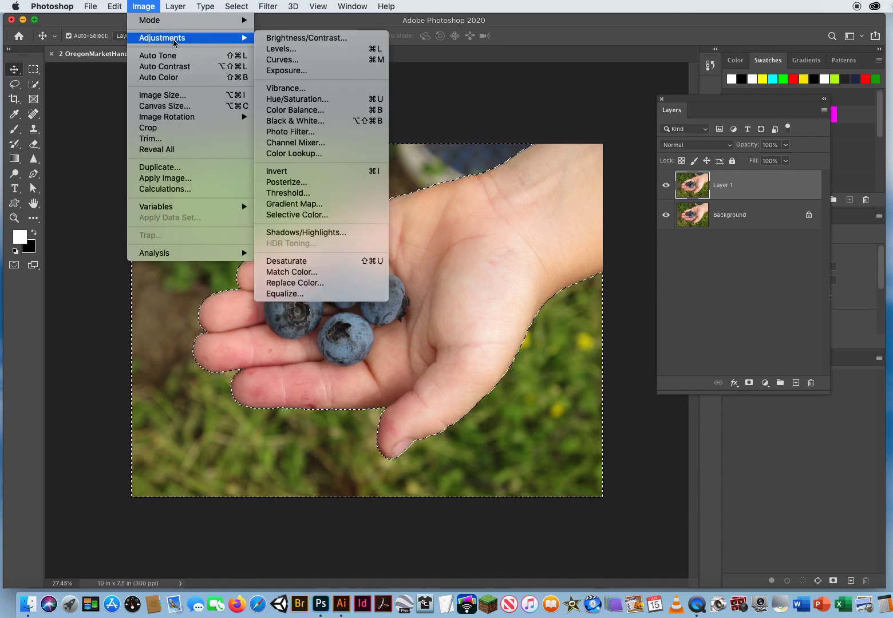
click(315, 121)
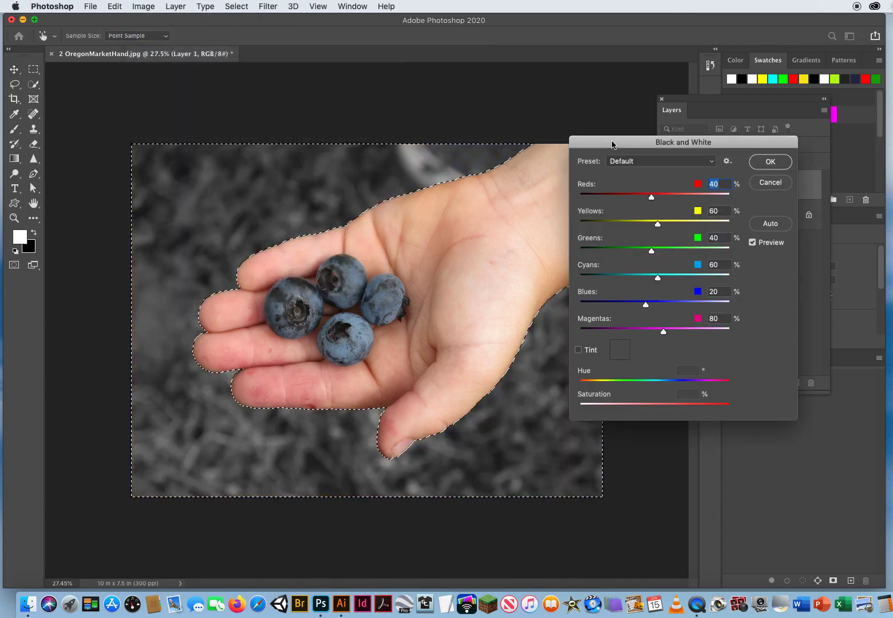
drag(612, 141, 648, 86)
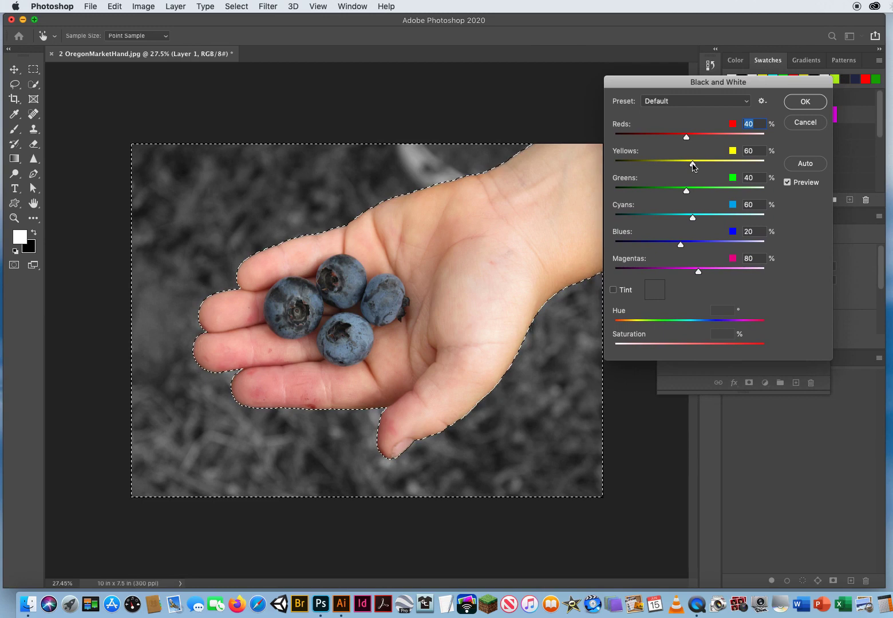
- Brighten the background with yellows at 117% and greens at 108%, and tint it blue with hue 218 and saturation 26%
mouse_move(693, 166)
mouse_down()
mouse_move(704, 166)
mouse_move(708, 193)
mouse_move(710, 167)
mouse_up()
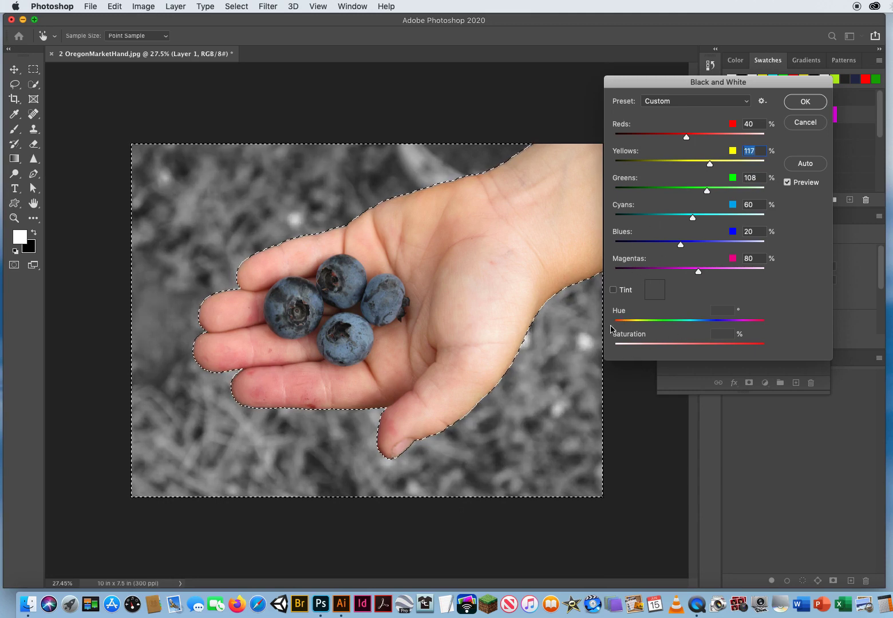
click(613, 291)
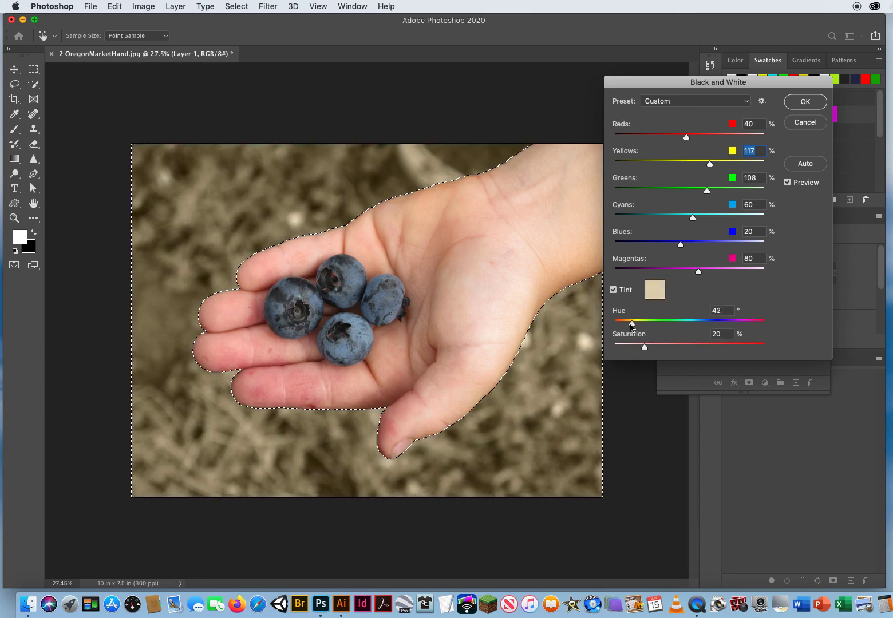
drag(631, 325, 704, 325)
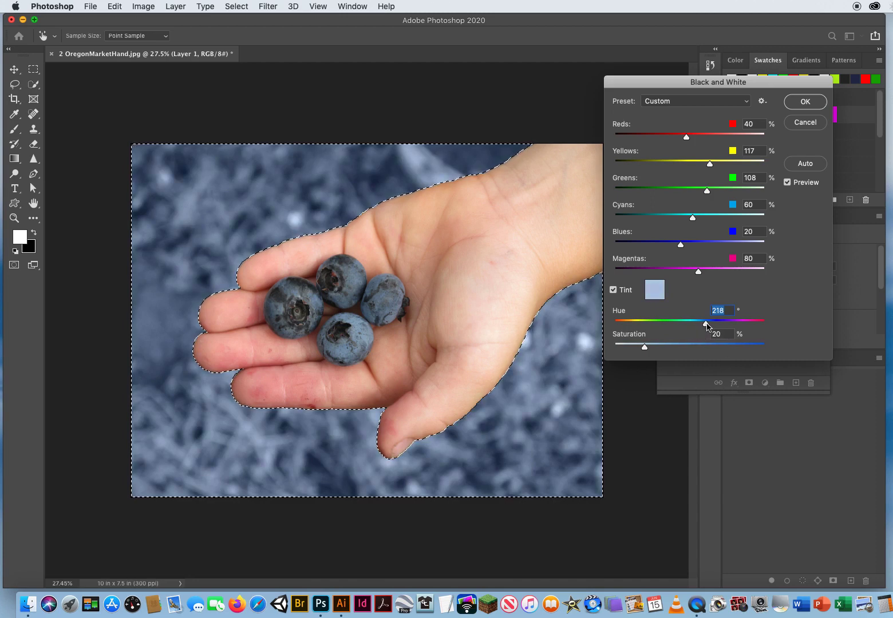
drag(651, 348, 653, 347)
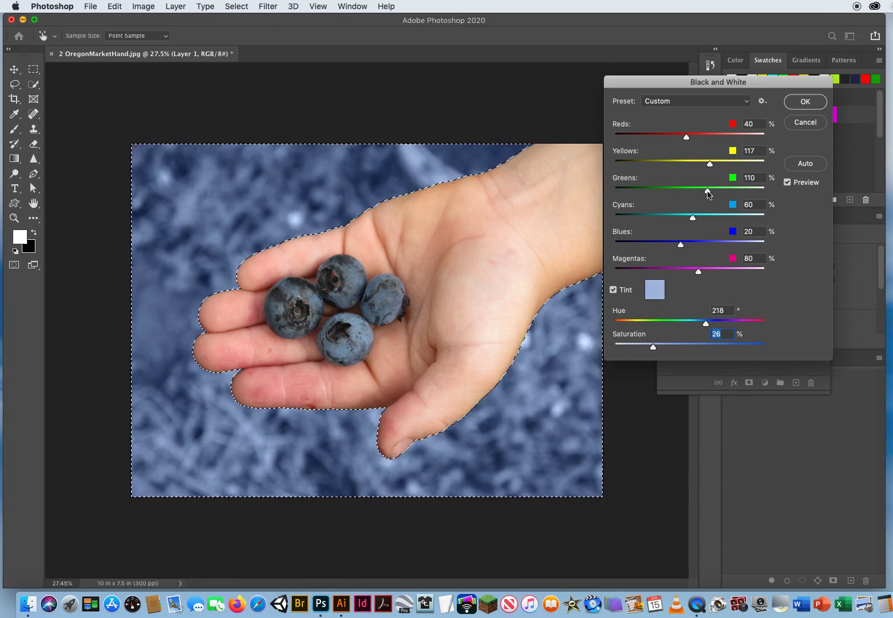
- Darken the background by setting yellows to 79% and greens to 60%, then apply the Black & White adjustment and deselect
mouse_move(708, 195)
mouse_down()
mouse_move(698, 193)
mouse_move(693, 166)
mouse_move(673, 167)
mouse_move(700, 167)
mouse_move(695, 190)
mouse_up()
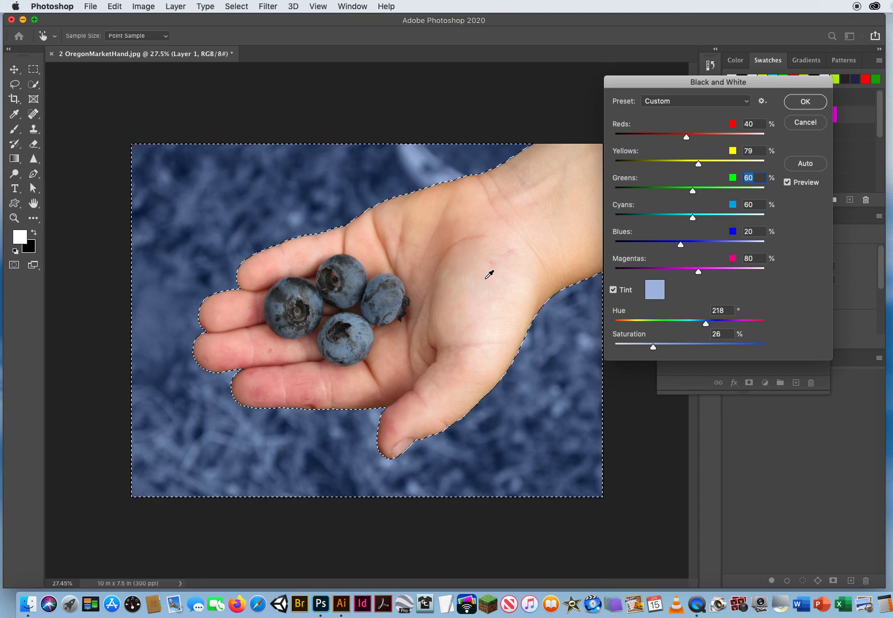
drag(642, 86, 578, 102)
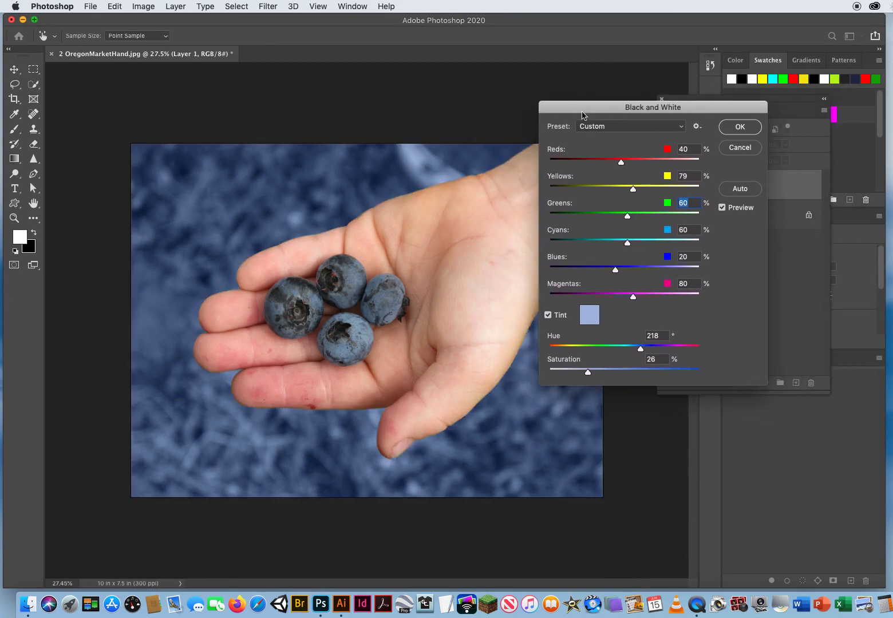
click(724, 132)
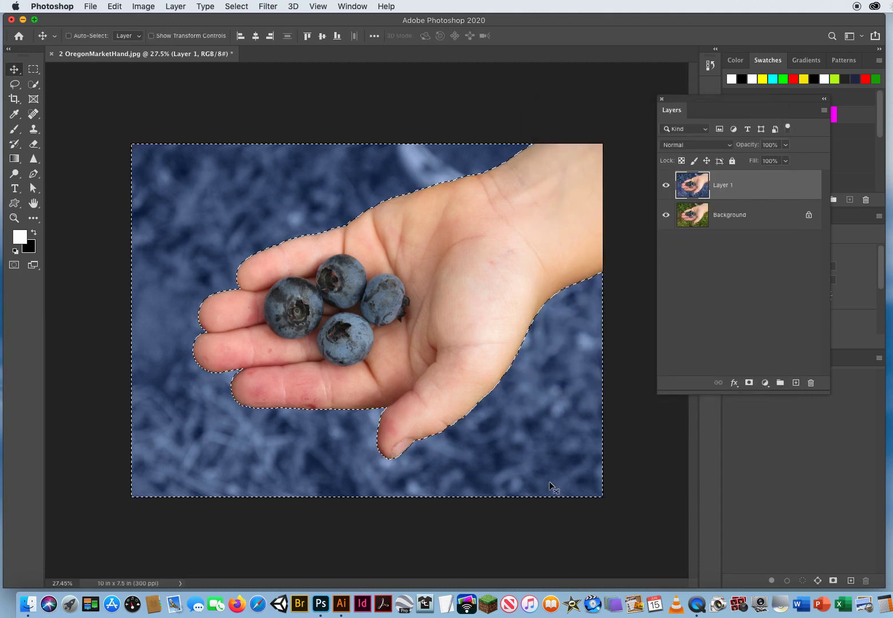
key(super+d)
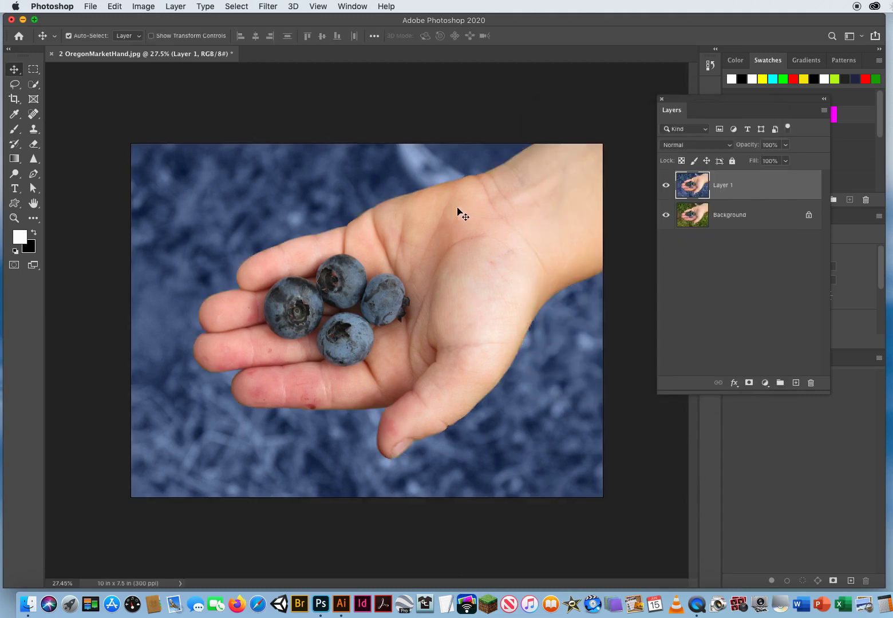